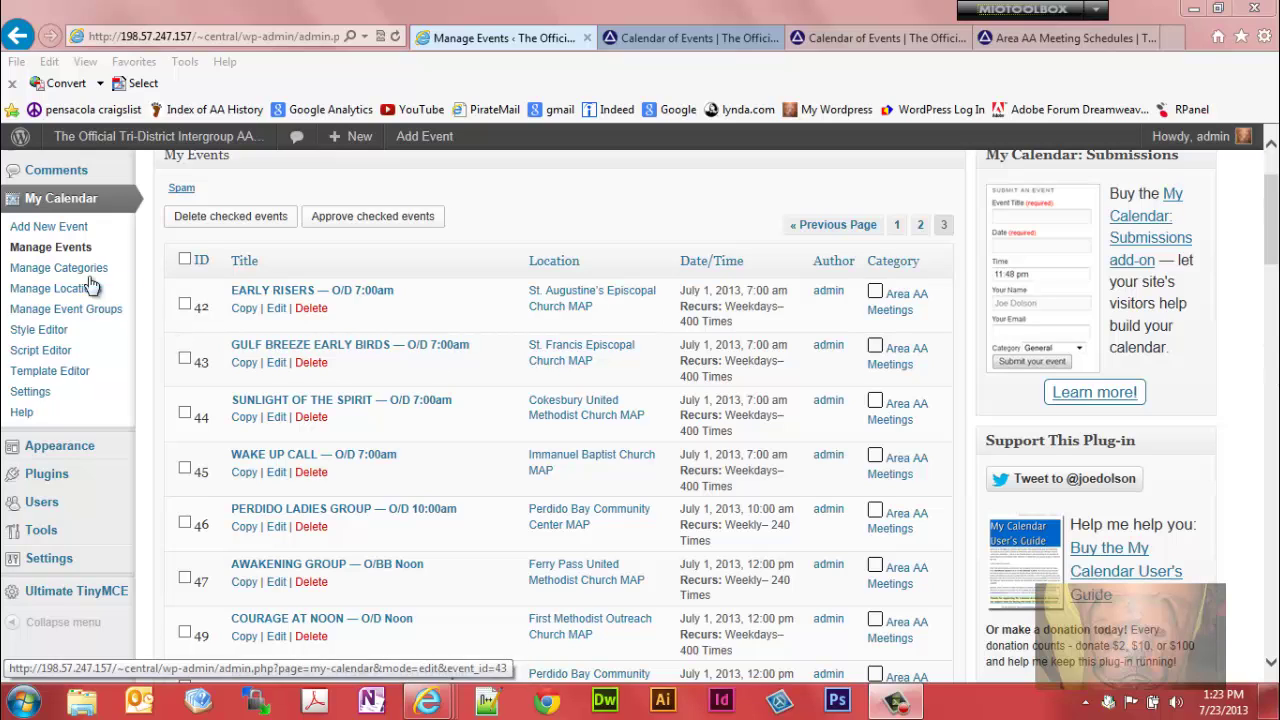
Open the event "My New Event O/D 2:00pm" on page 3 of the managed events list for editing.
click(70, 248)
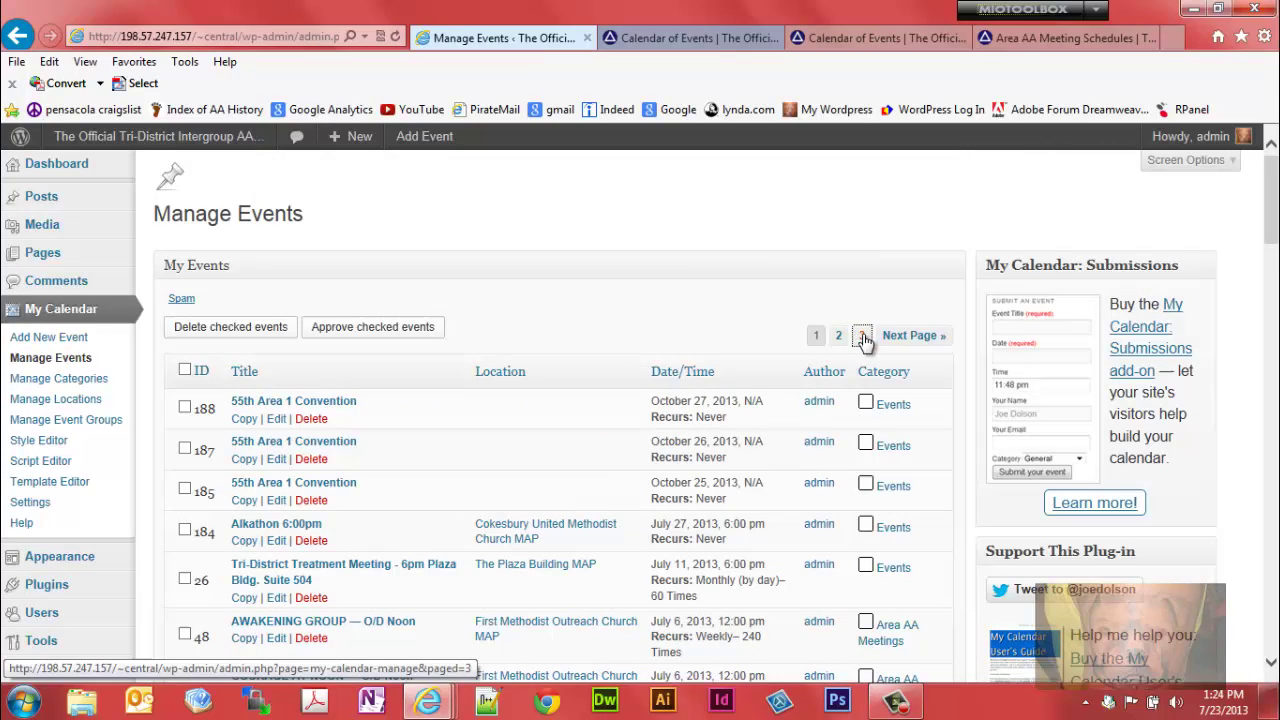
click(861, 336)
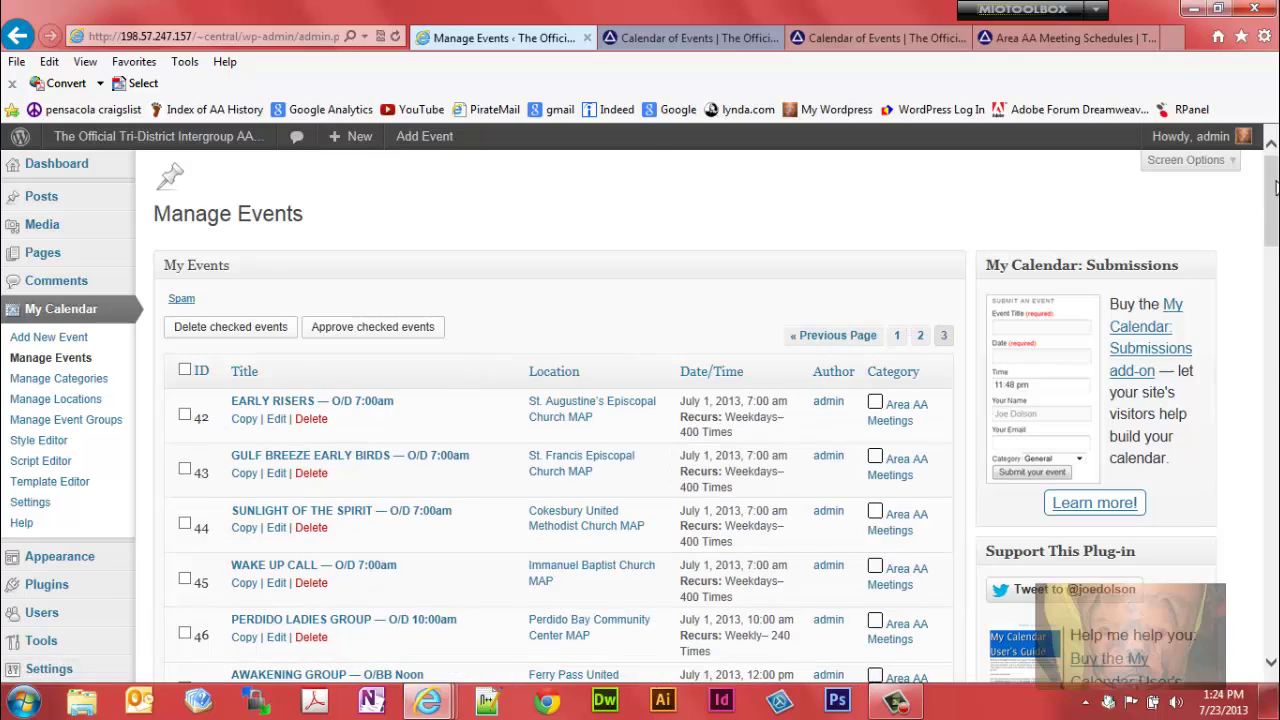
drag(1276, 193, 1272, 385)
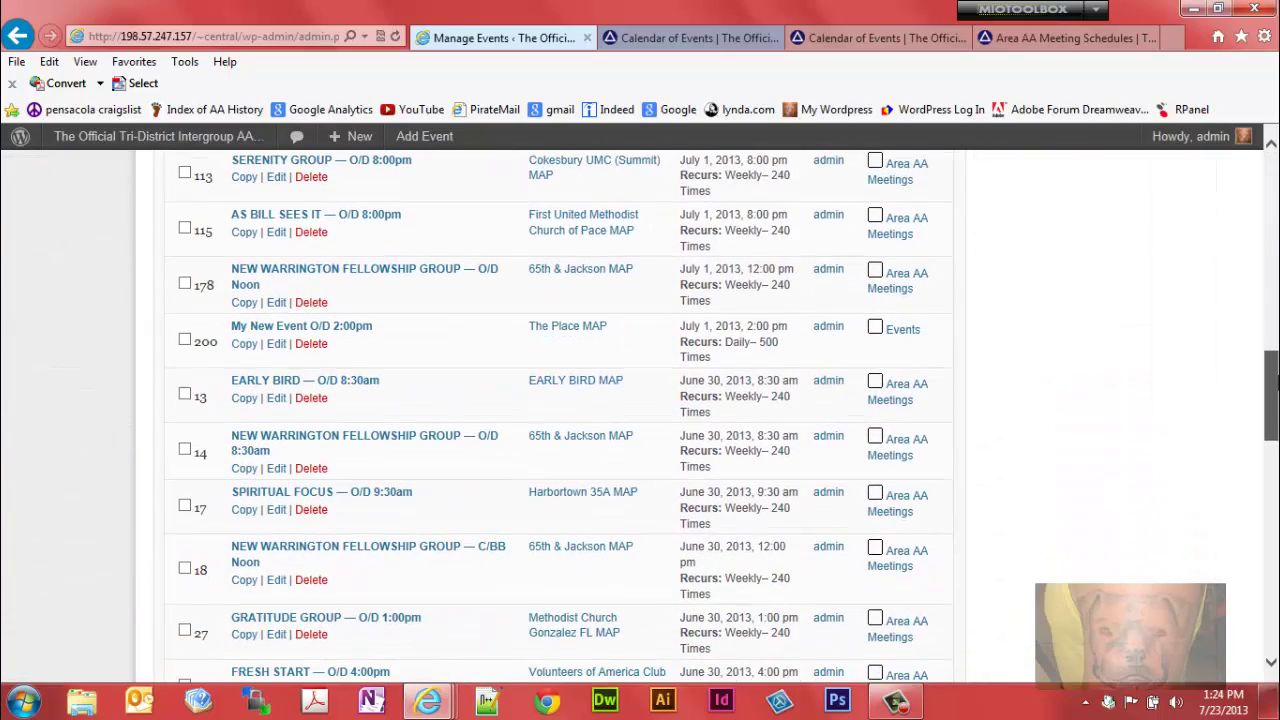
drag(374, 330, 236, 328)
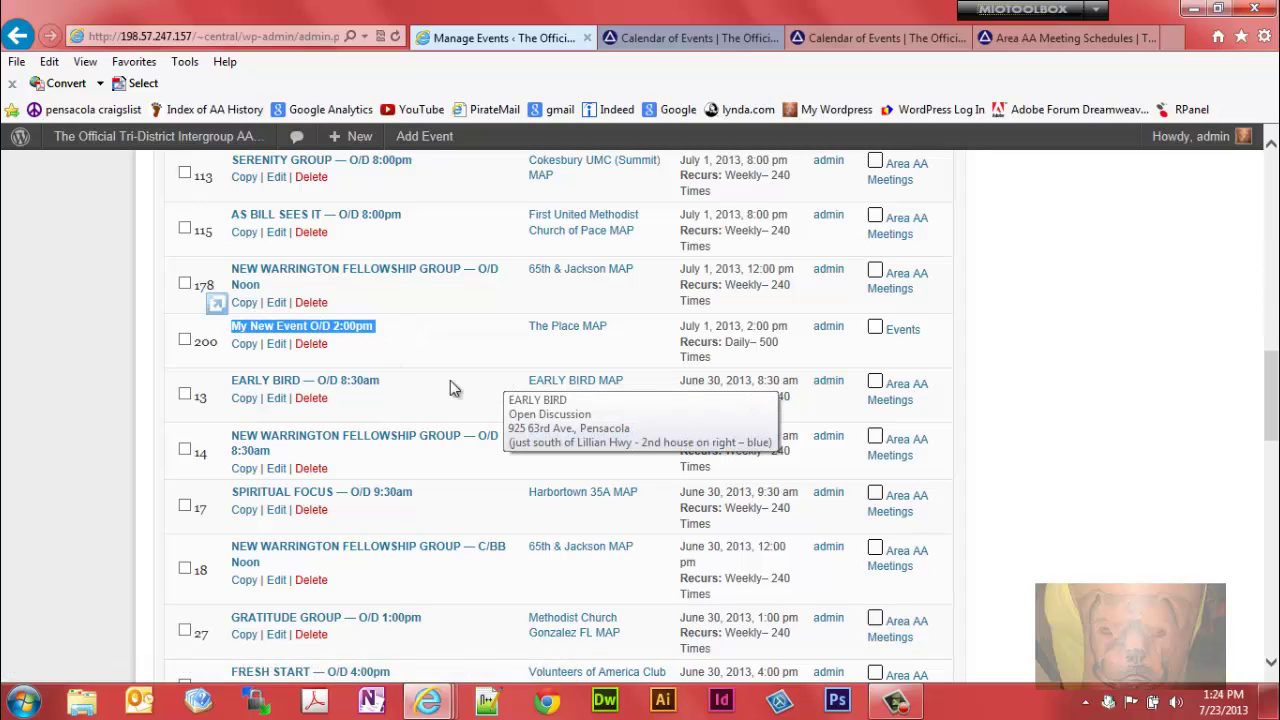
click(276, 344)
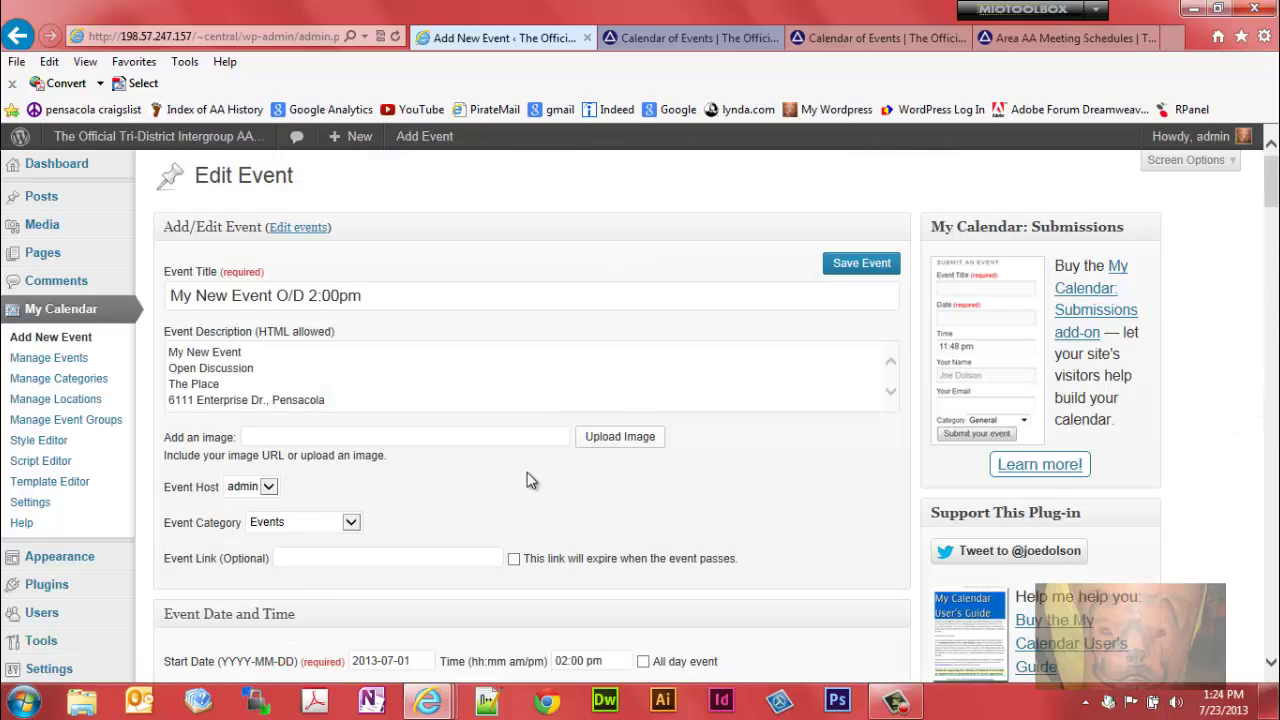
Add the line "Eating Meeting Friday's" to the end of the event description and save the event.
click(408, 398)
key(Return)
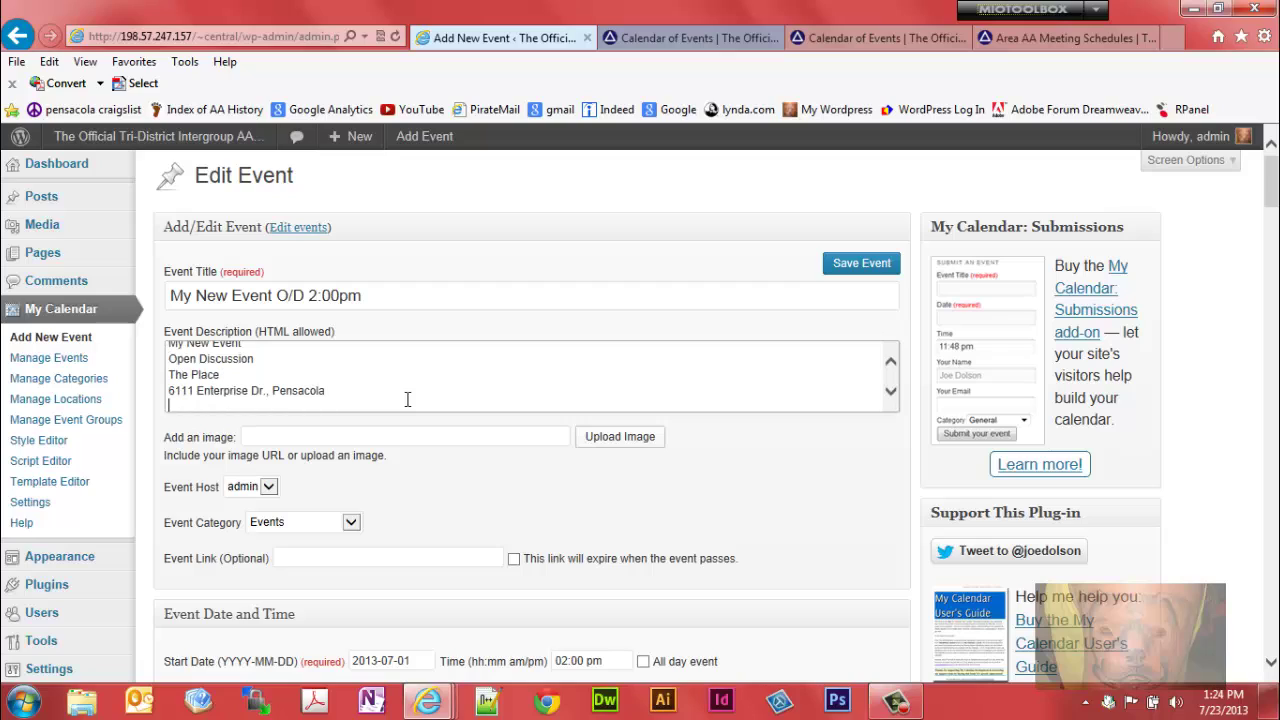
text(Ea)
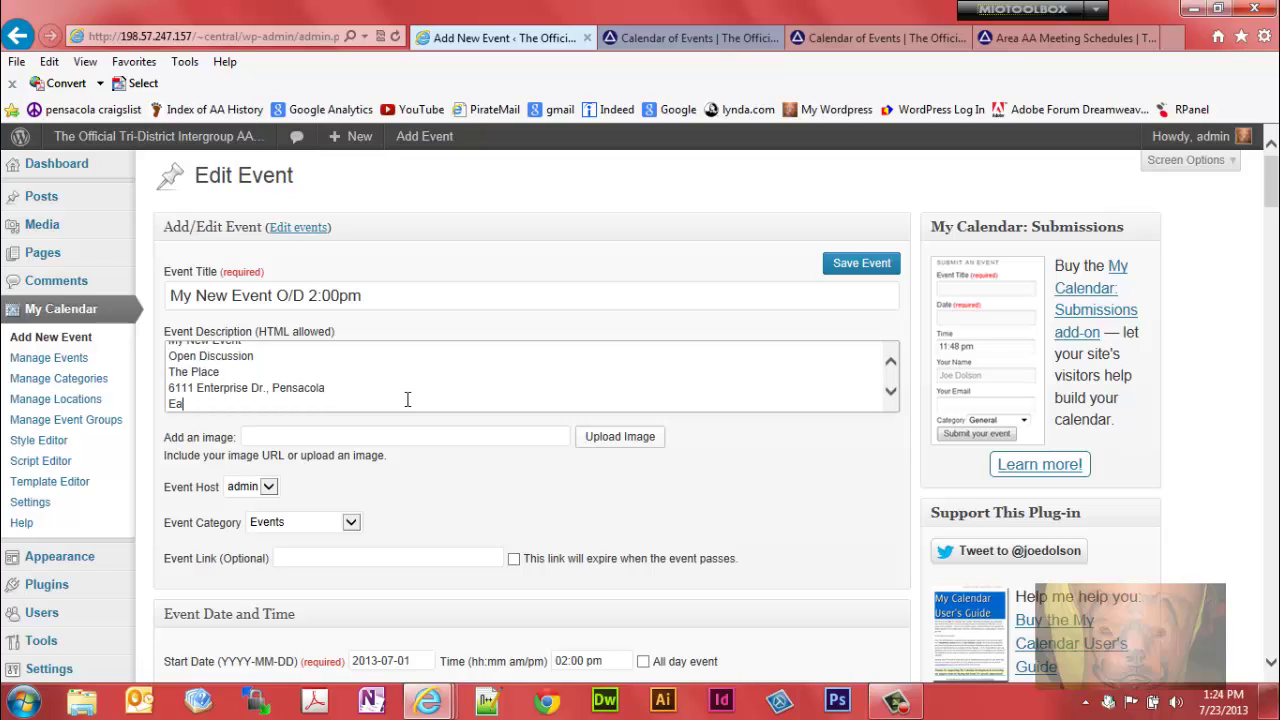
text(ting Meeting Friday's)
click(872, 277)
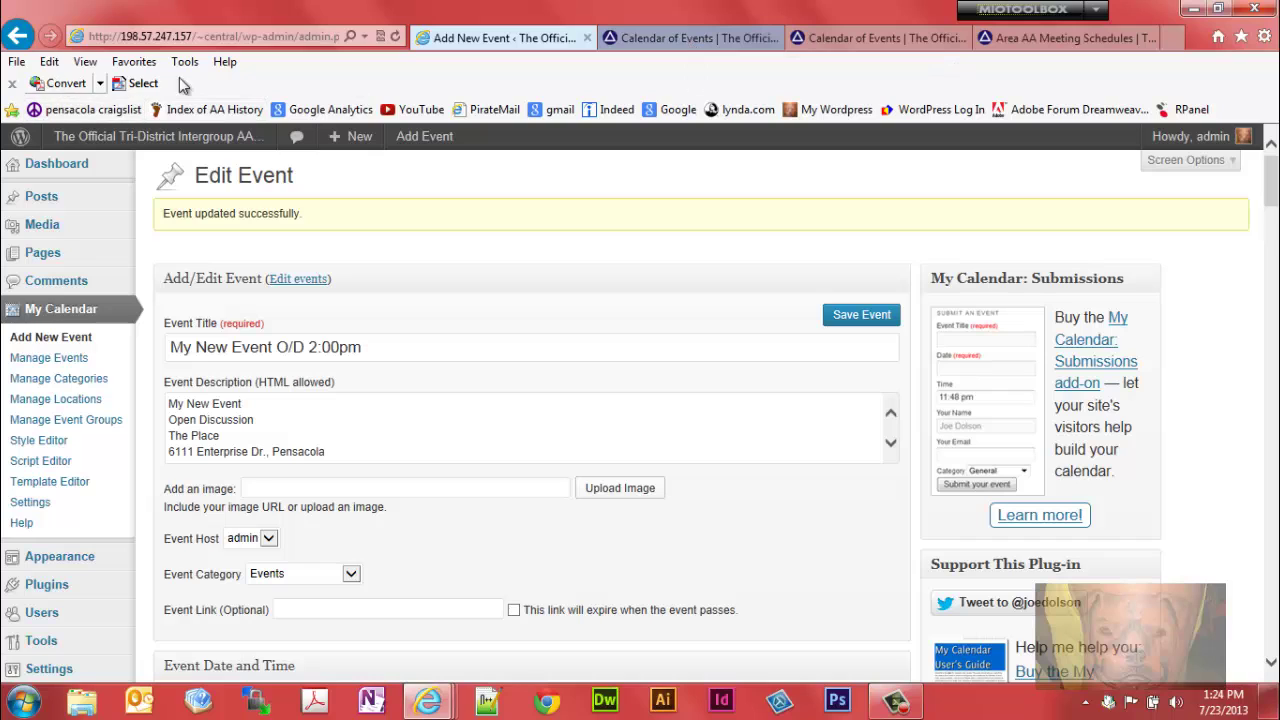
Reload the public Calendar of Events page and check the July 18 details of My New Event O/D 2:00pm.
click(628, 45)
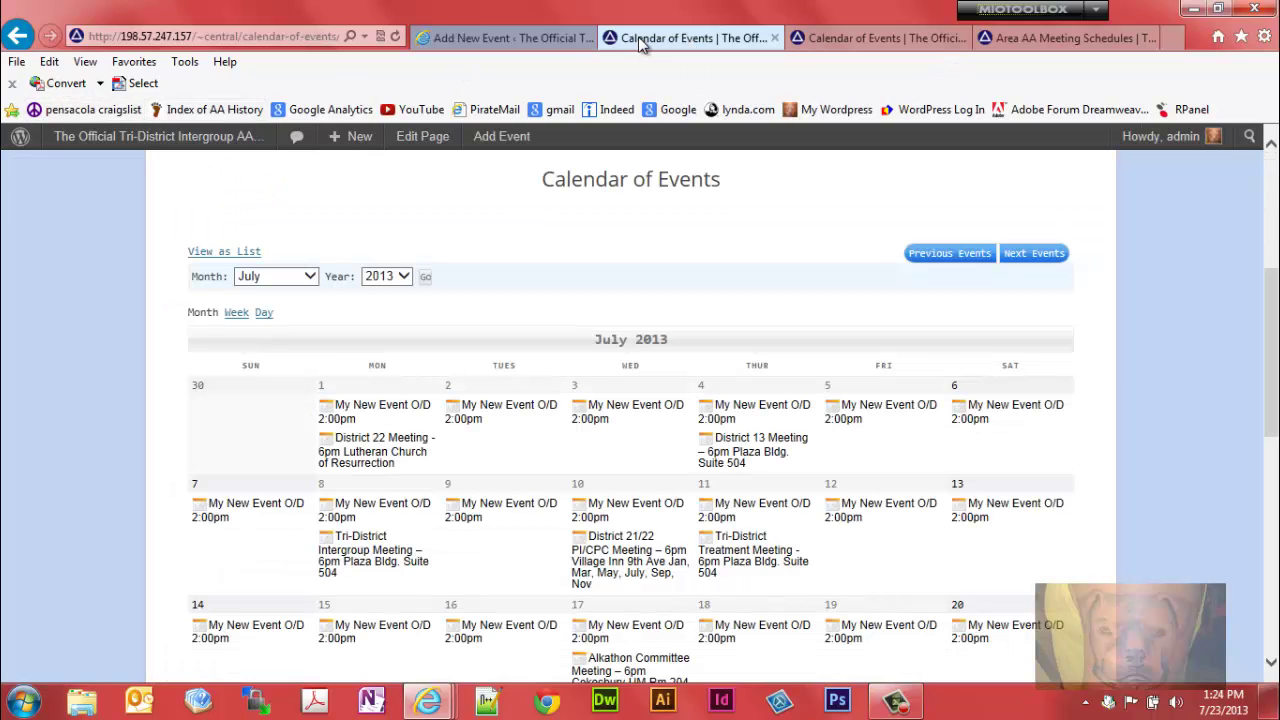
click(395, 36)
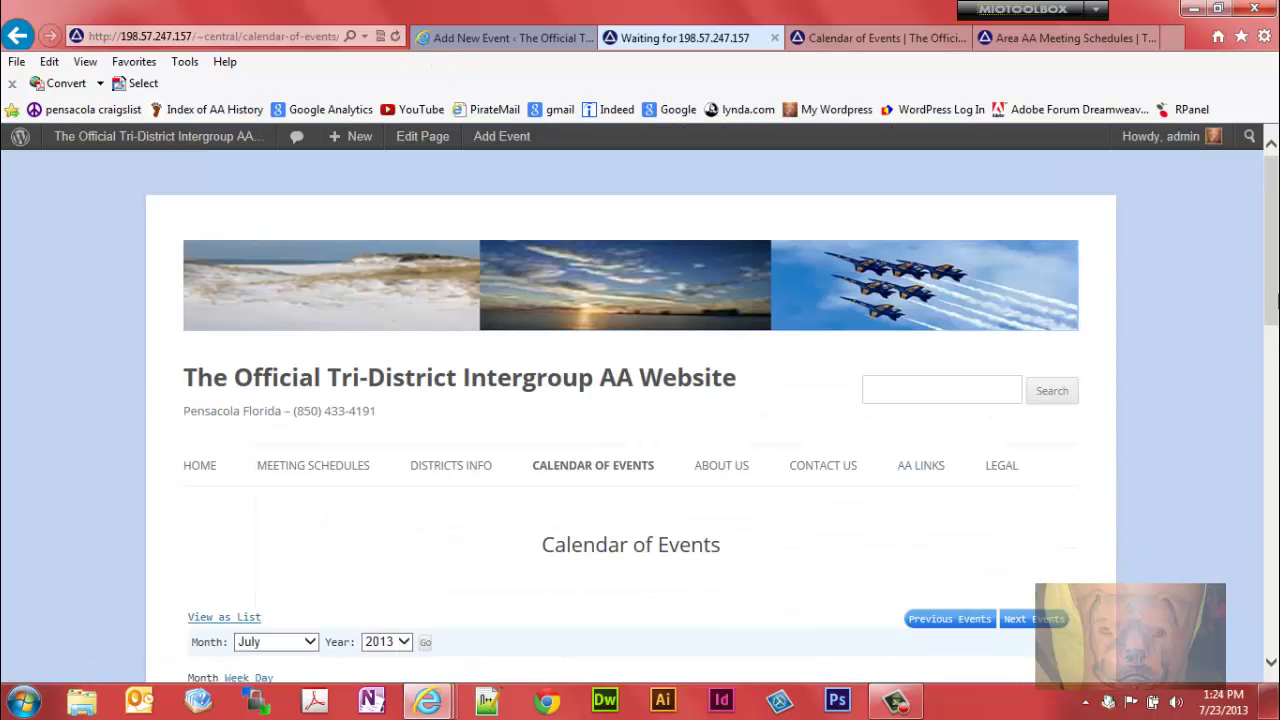
scroll(1276, 293, down, 4)
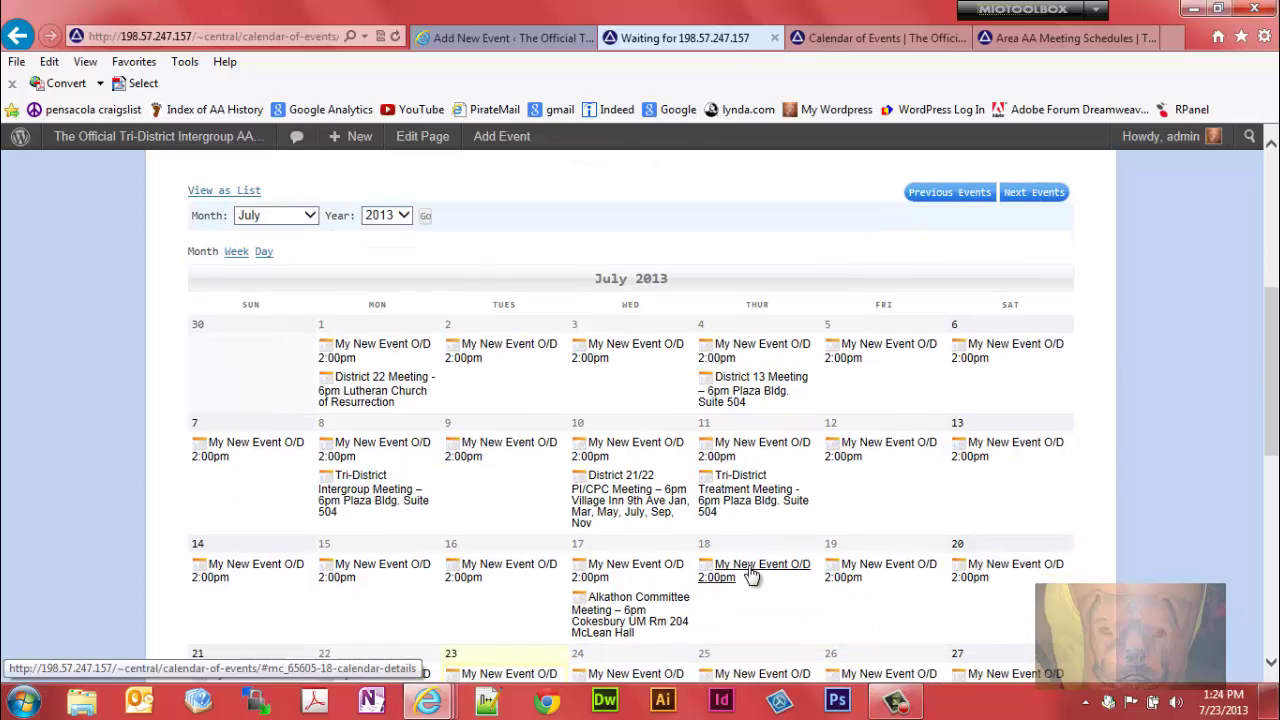
click(750, 566)
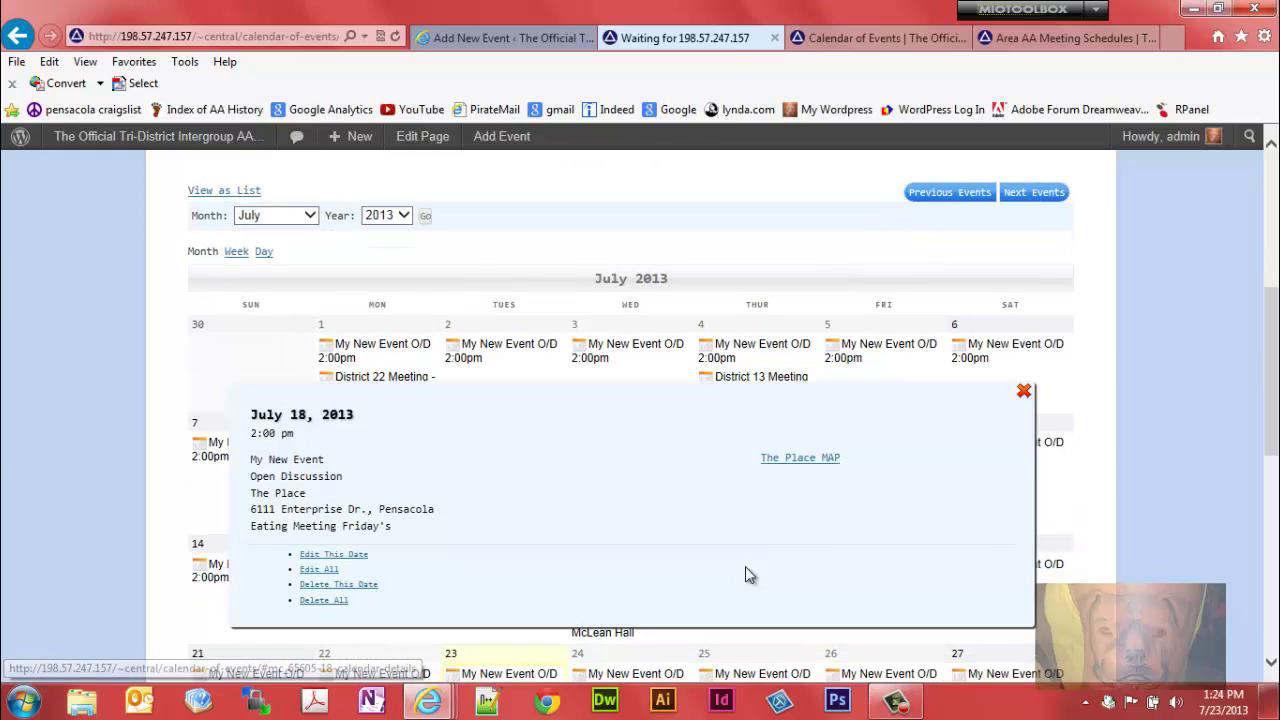
click(1024, 391)
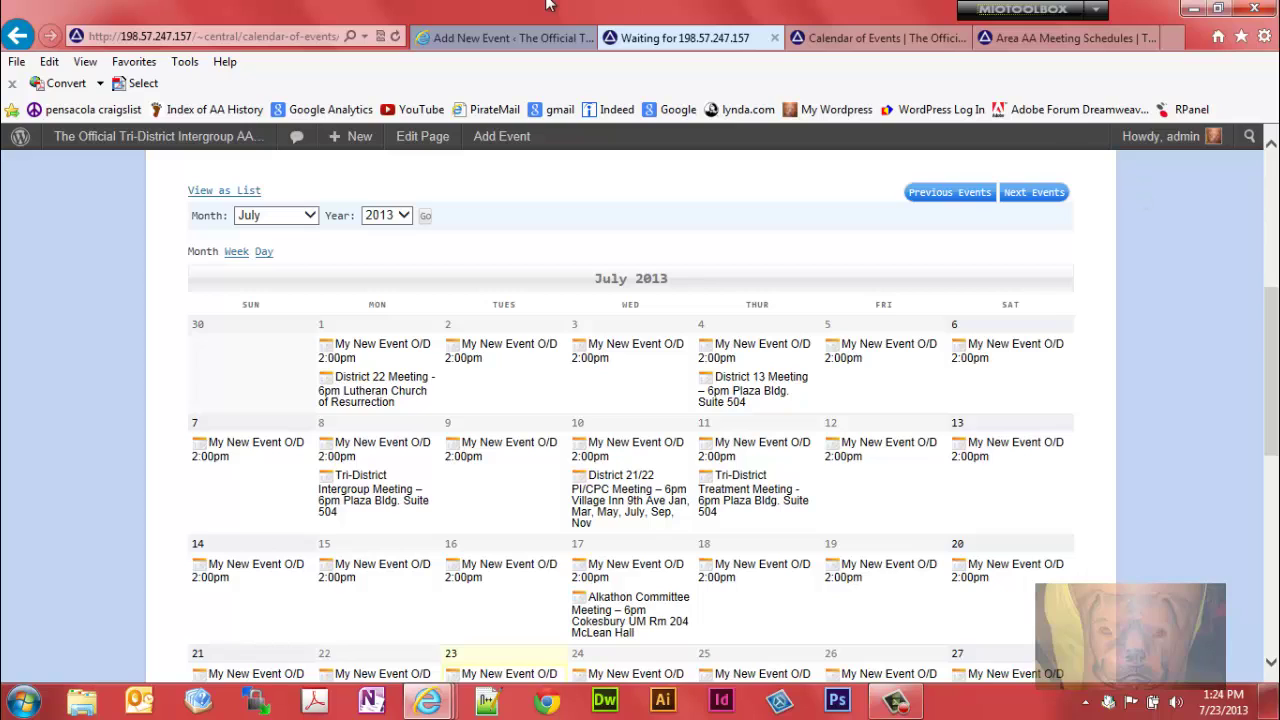
Return to the managed events list and examine the date and recurrence of the ANONYMITY GROUP — C/D Noon event.
click(536, 38)
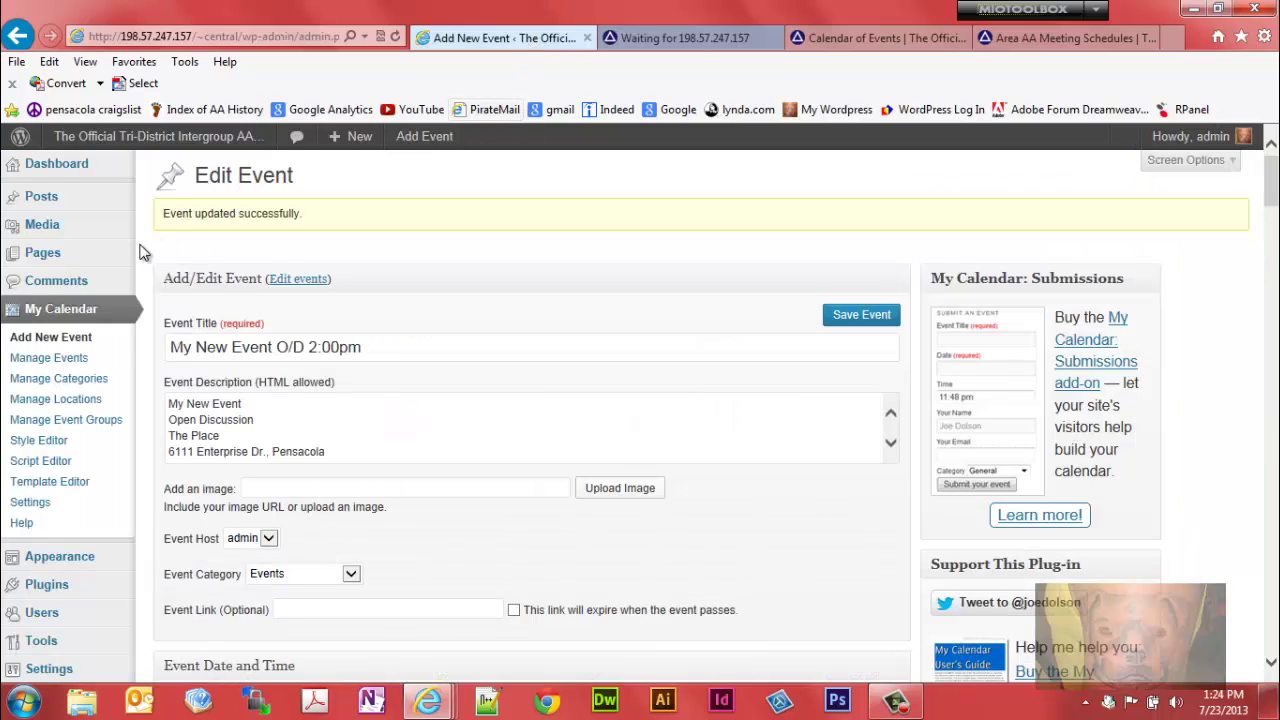
click(70, 362)
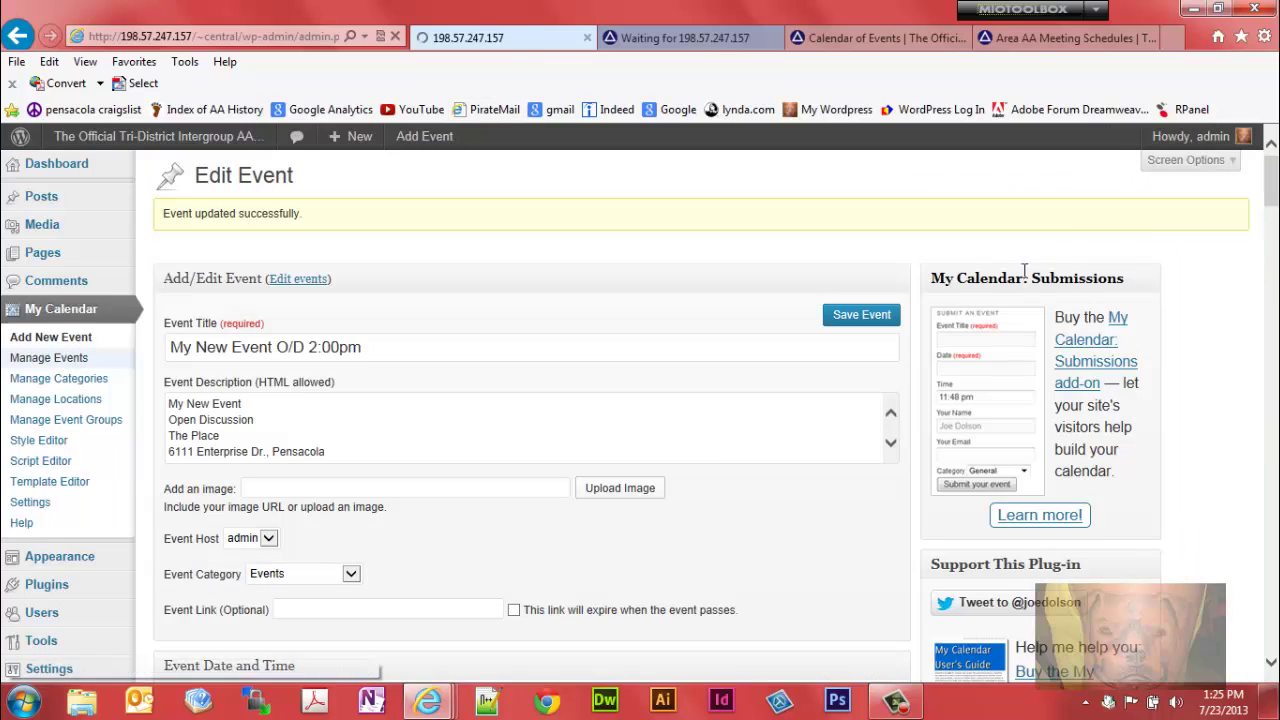
drag(1273, 181, 1275, 200)
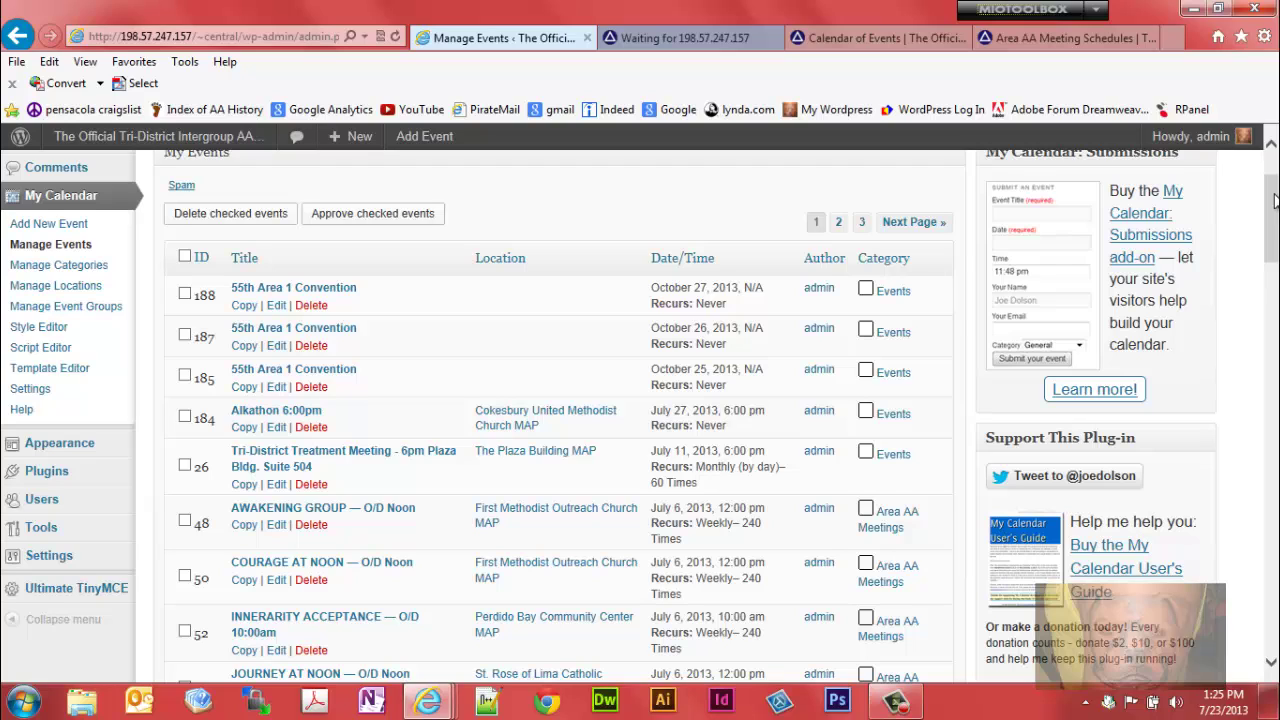
drag(1273, 200, 1272, 313)
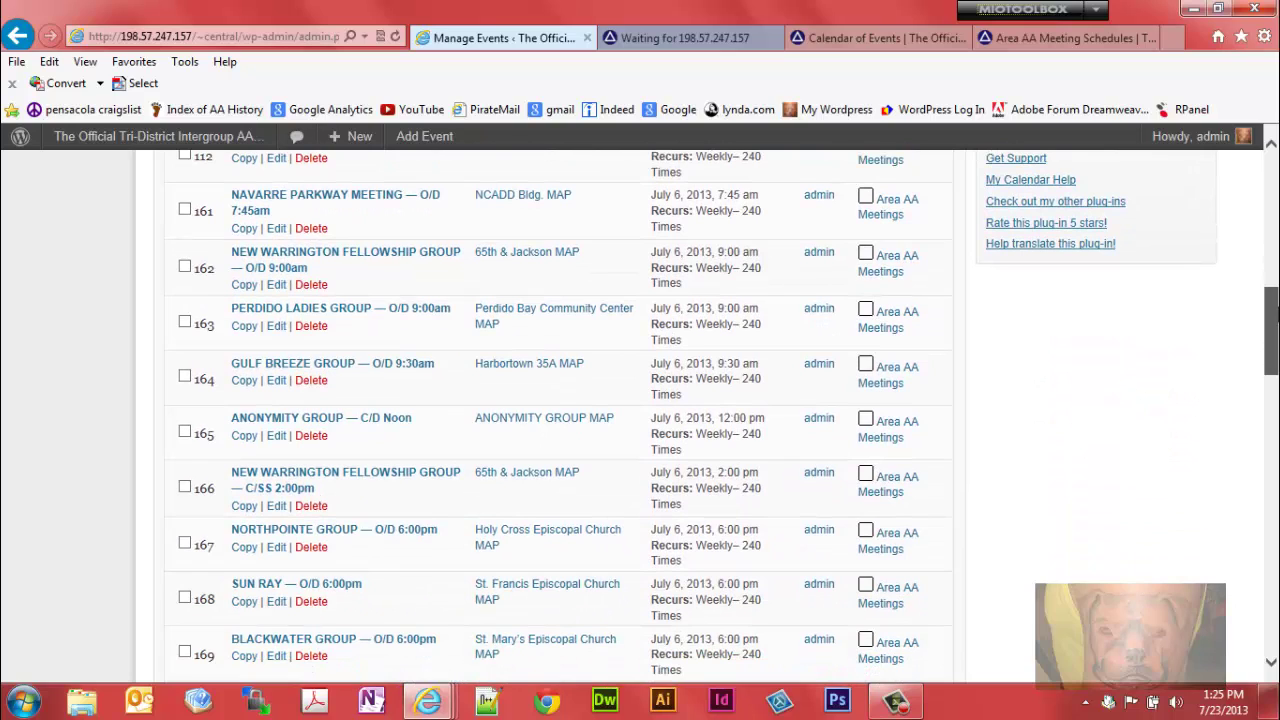
drag(1272, 313, 1272, 314)
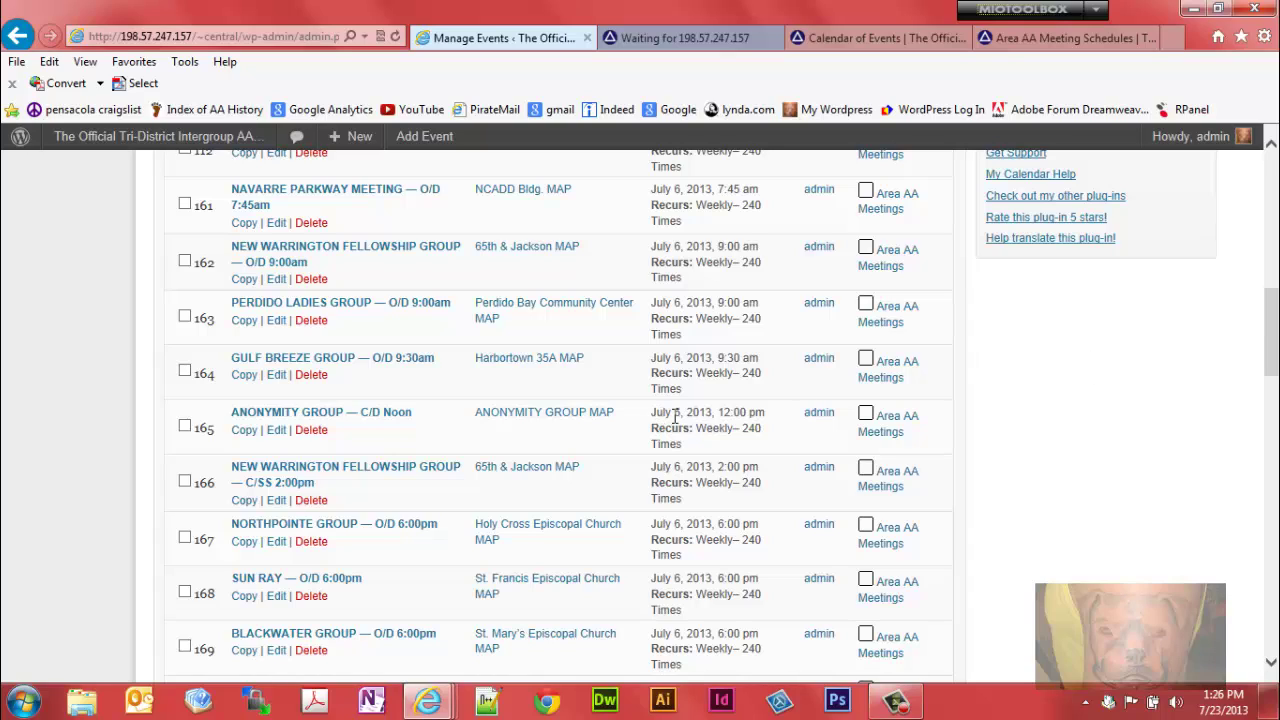
drag(673, 415, 762, 418)
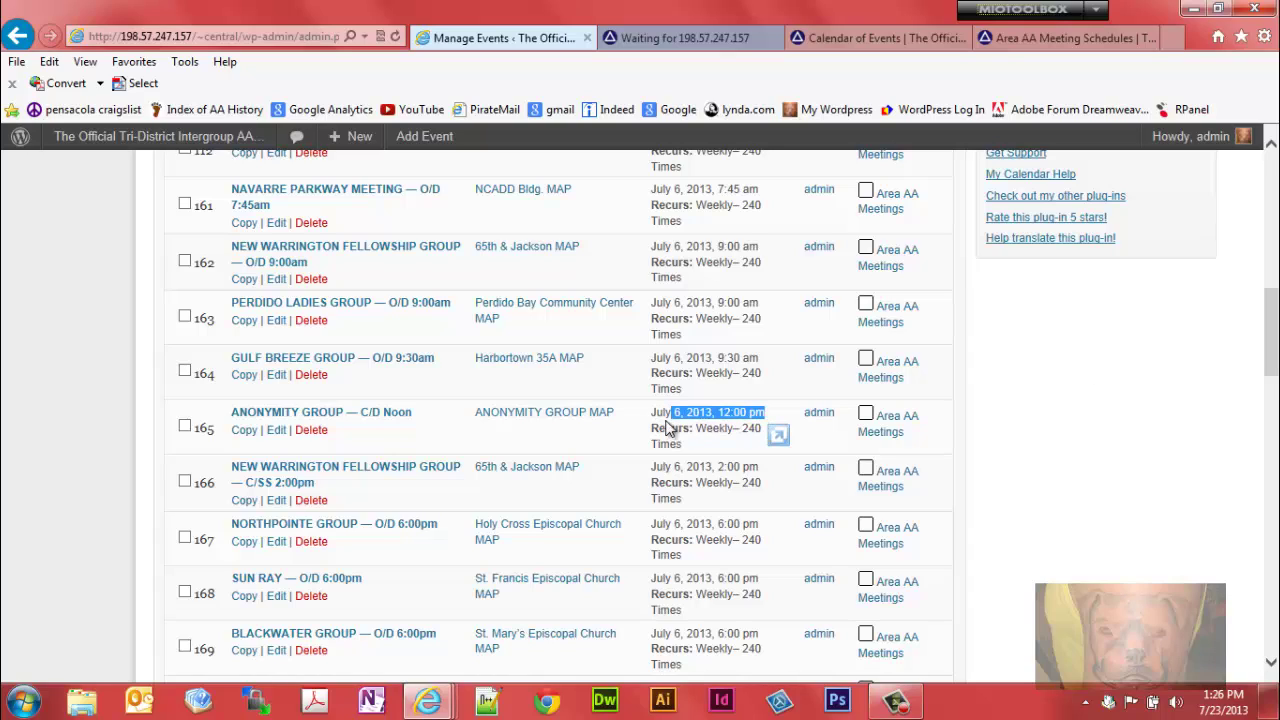
drag(648, 417, 735, 541)
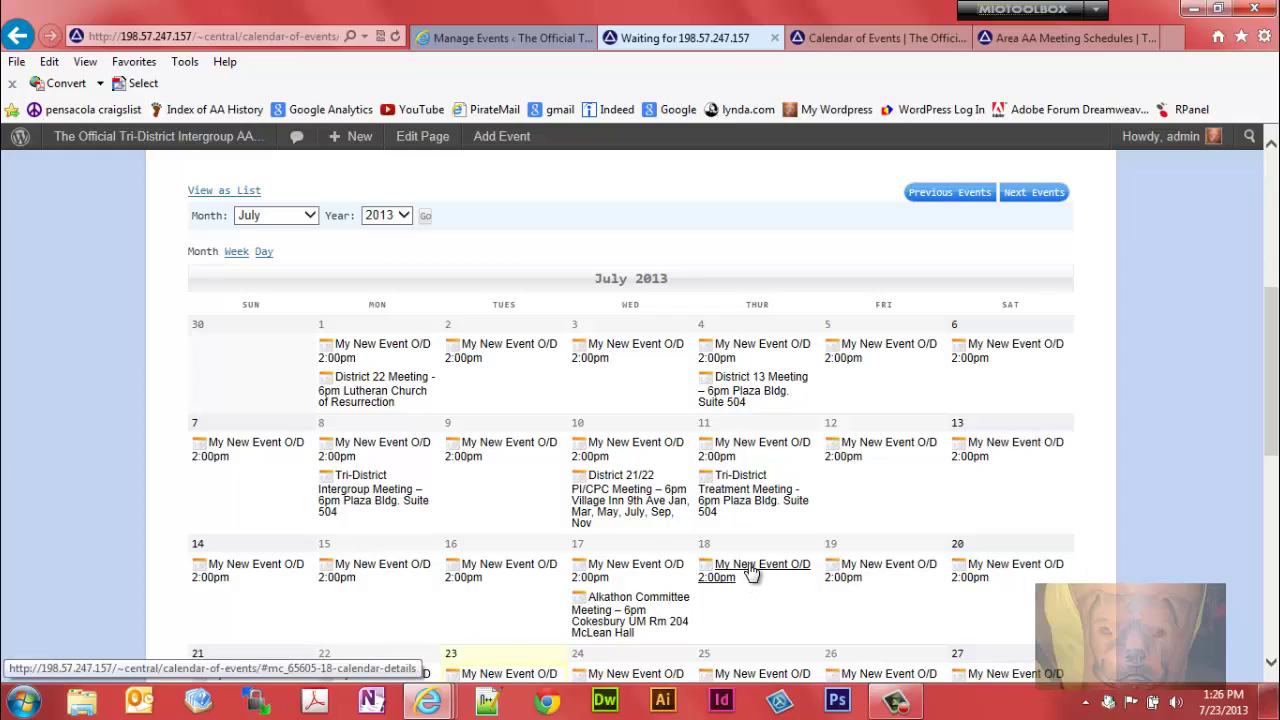
View the July 18 My New Event details in the public calendar and choose to edit all its occurrences.
click(750, 568)
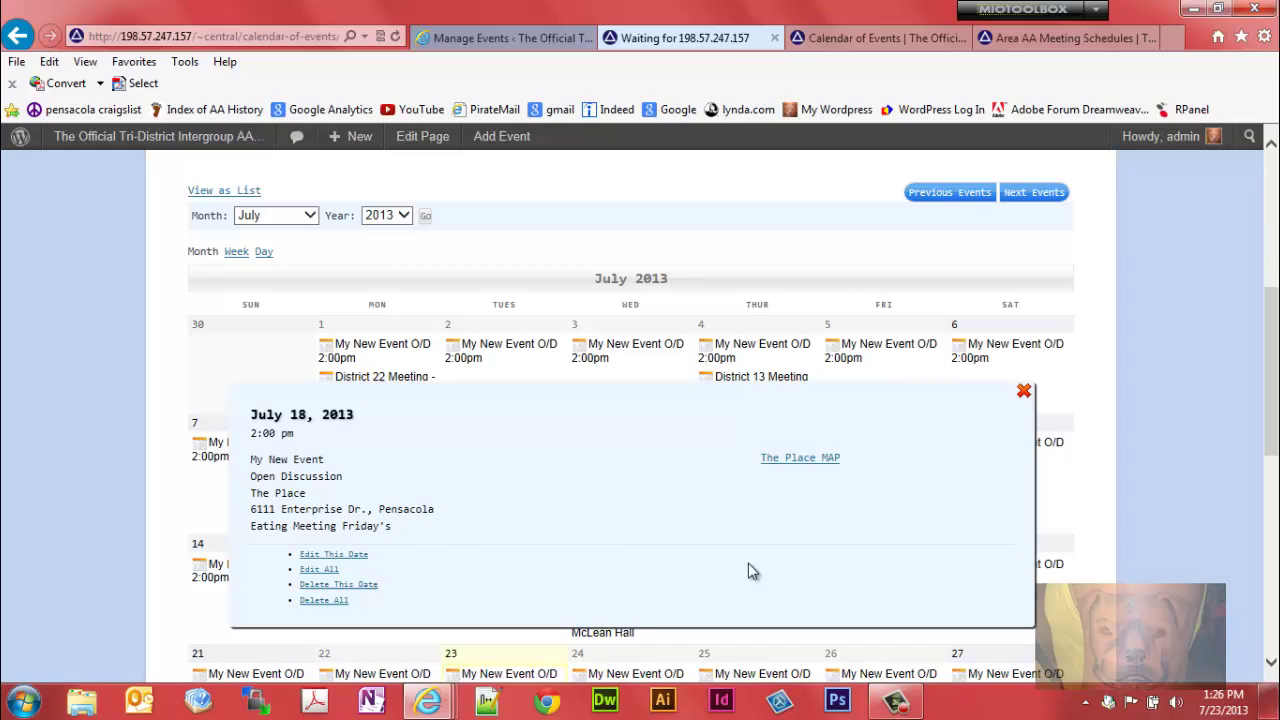
click(325, 570)
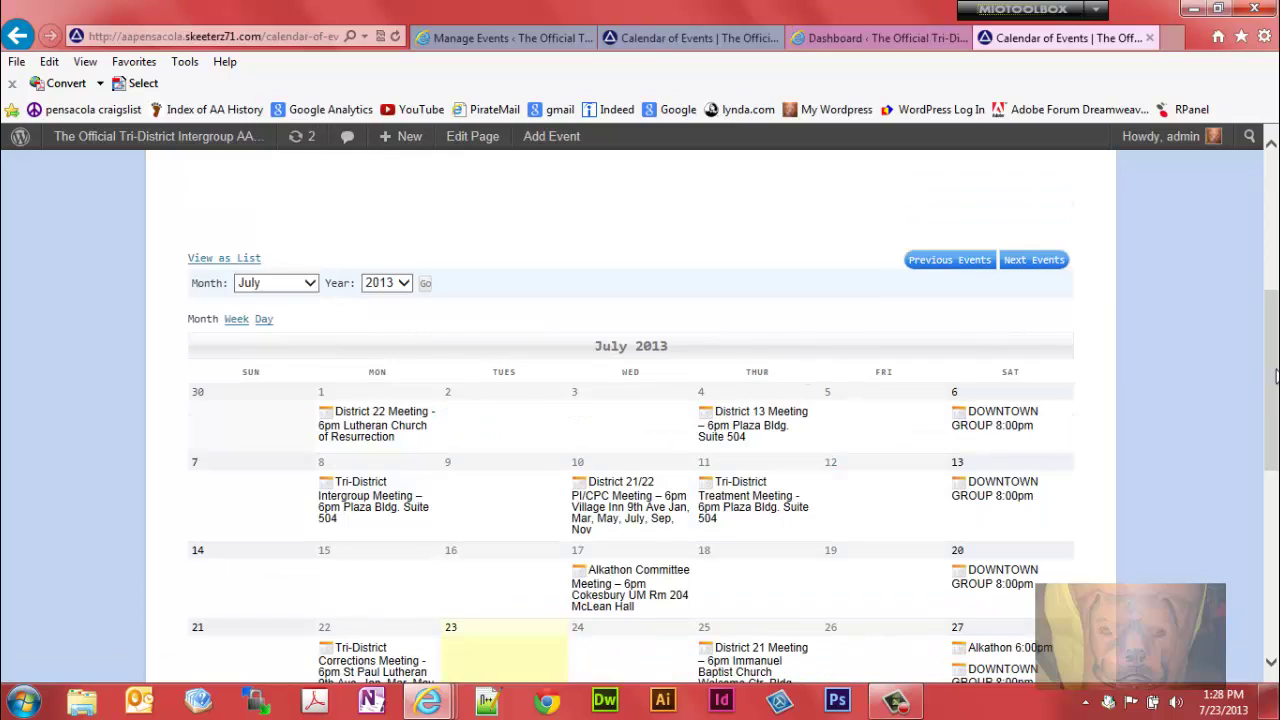
View the edit form for all occurrences of the July 11 Tri-District Treatment Meeting, and go back to the calendar.
drag(1276, 375, 1276, 377)
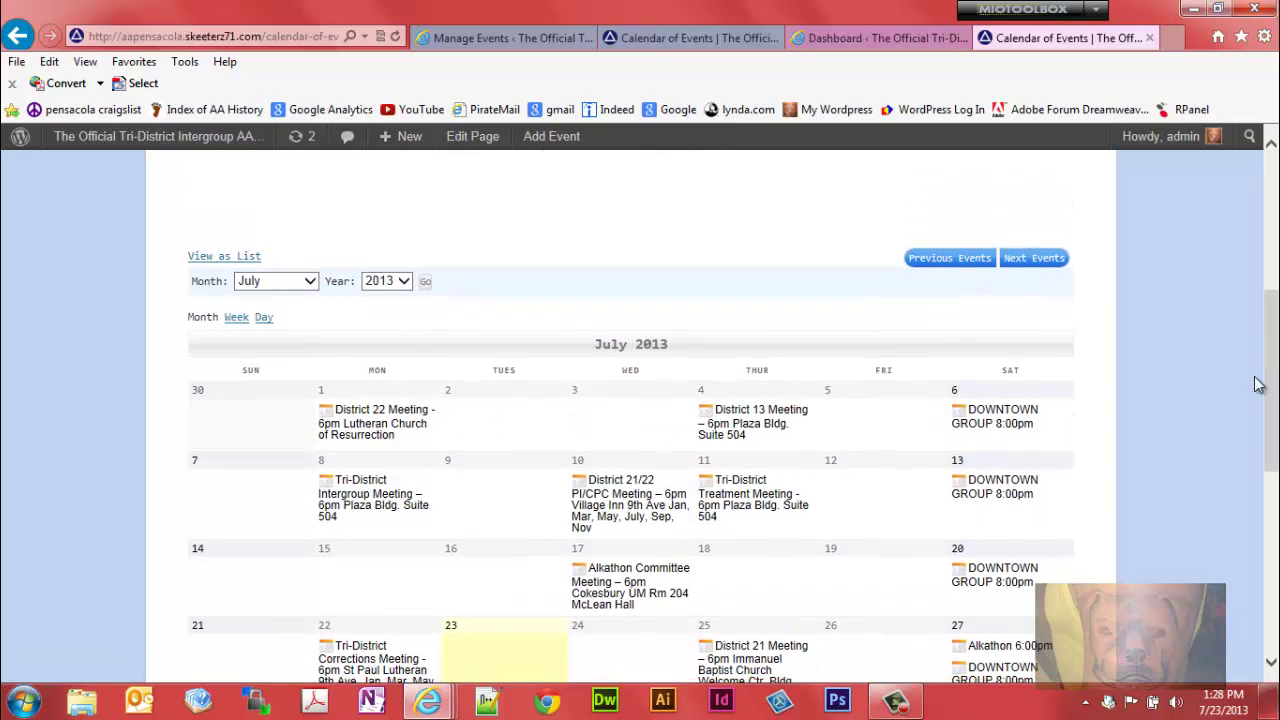
click(753, 505)
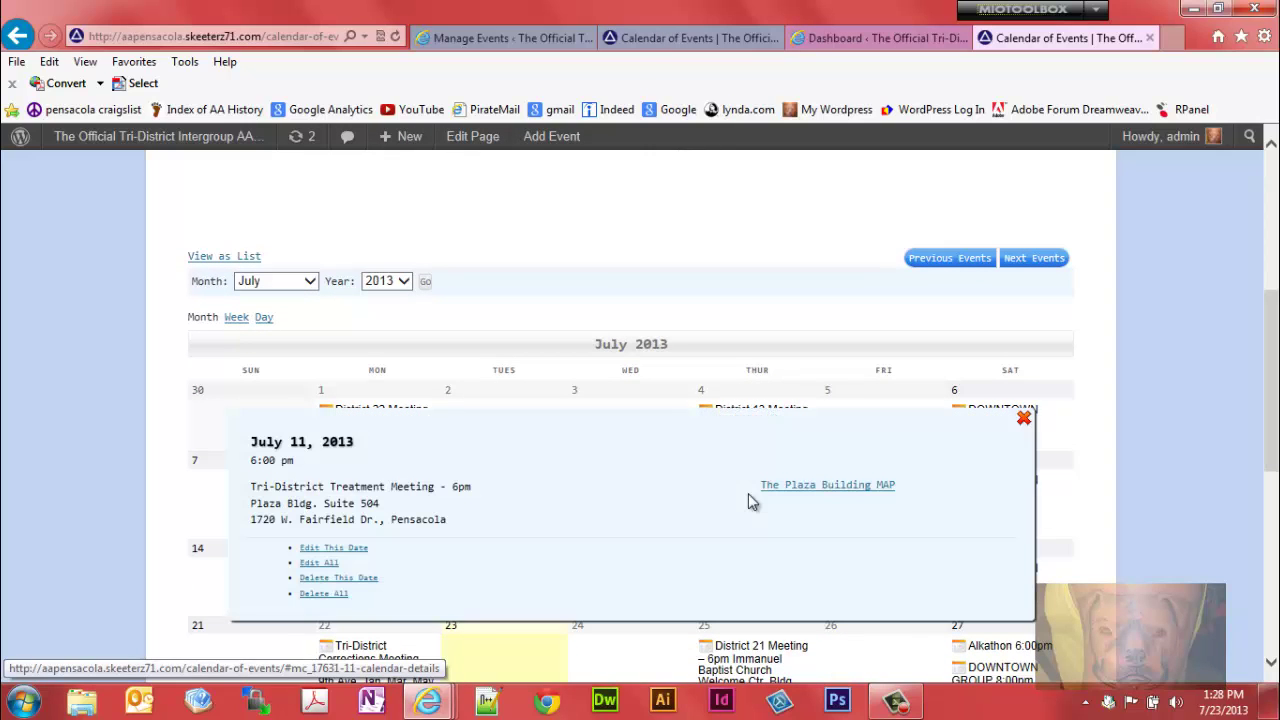
click(318, 566)
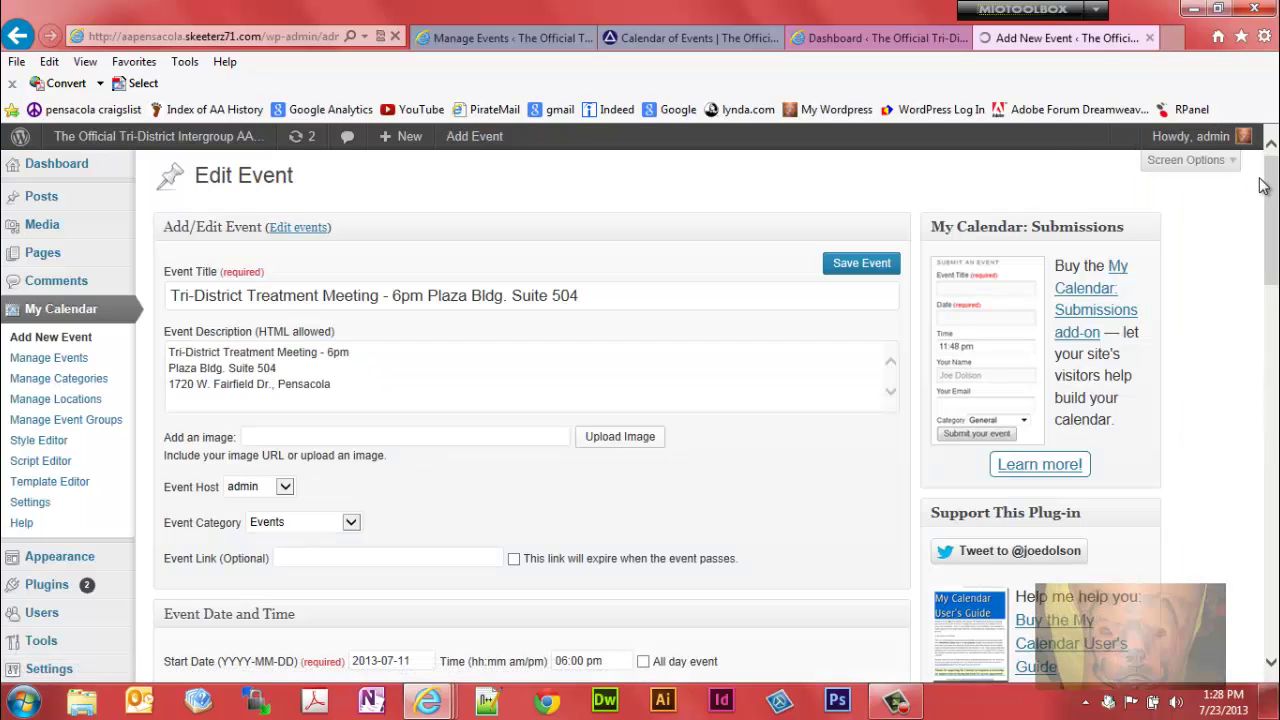
mouse_move(1263, 186)
mouse_down()
mouse_move(1271, 265)
mouse_move(1271, 167)
mouse_up()
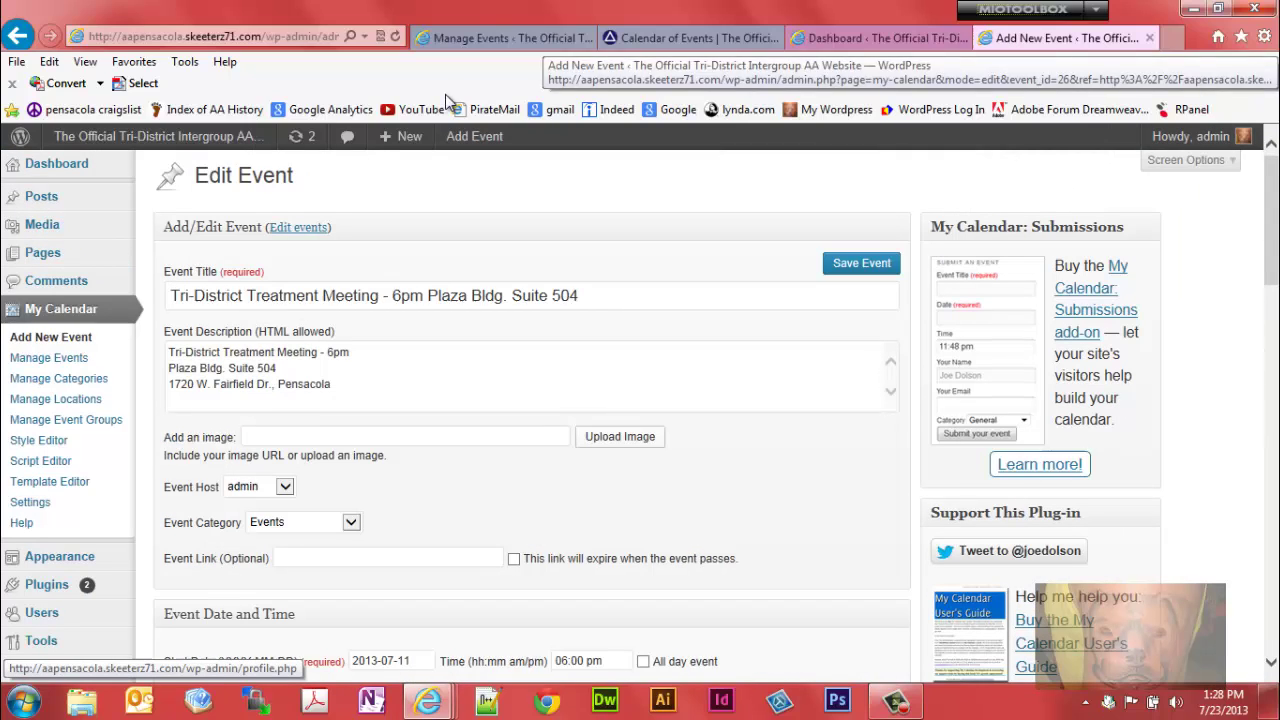
right_click(16, 35)
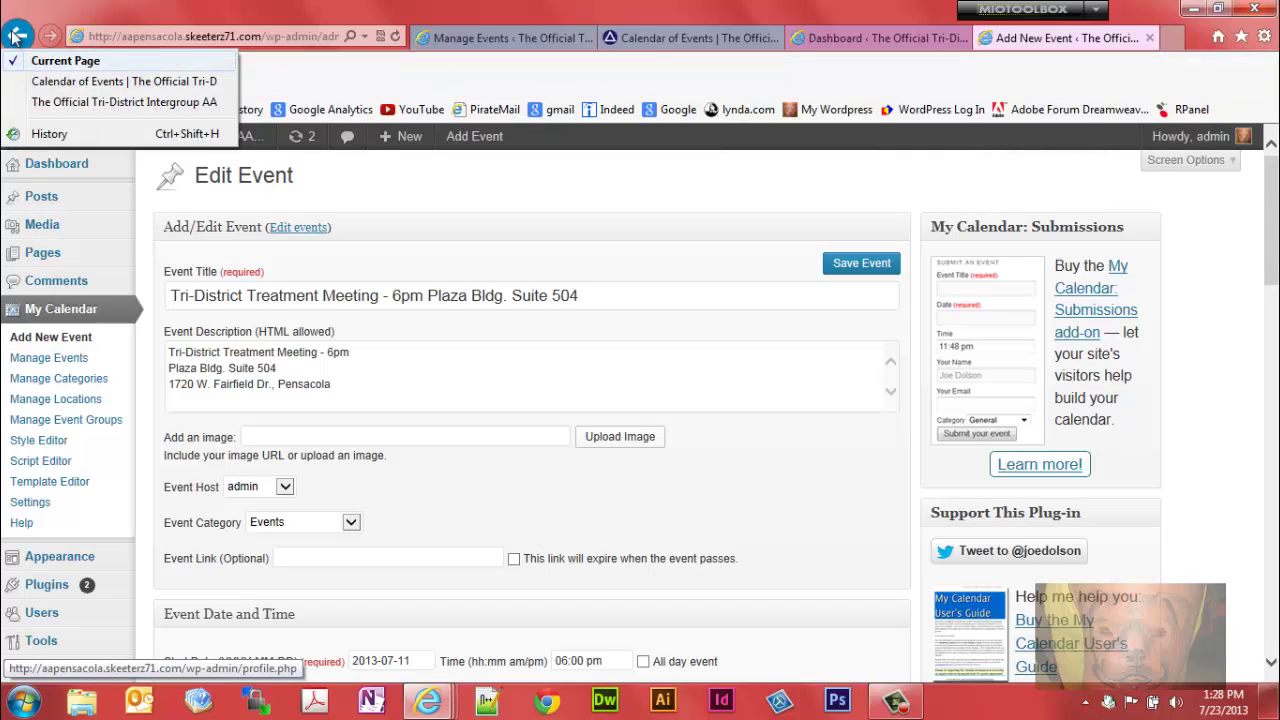
click(16, 36)
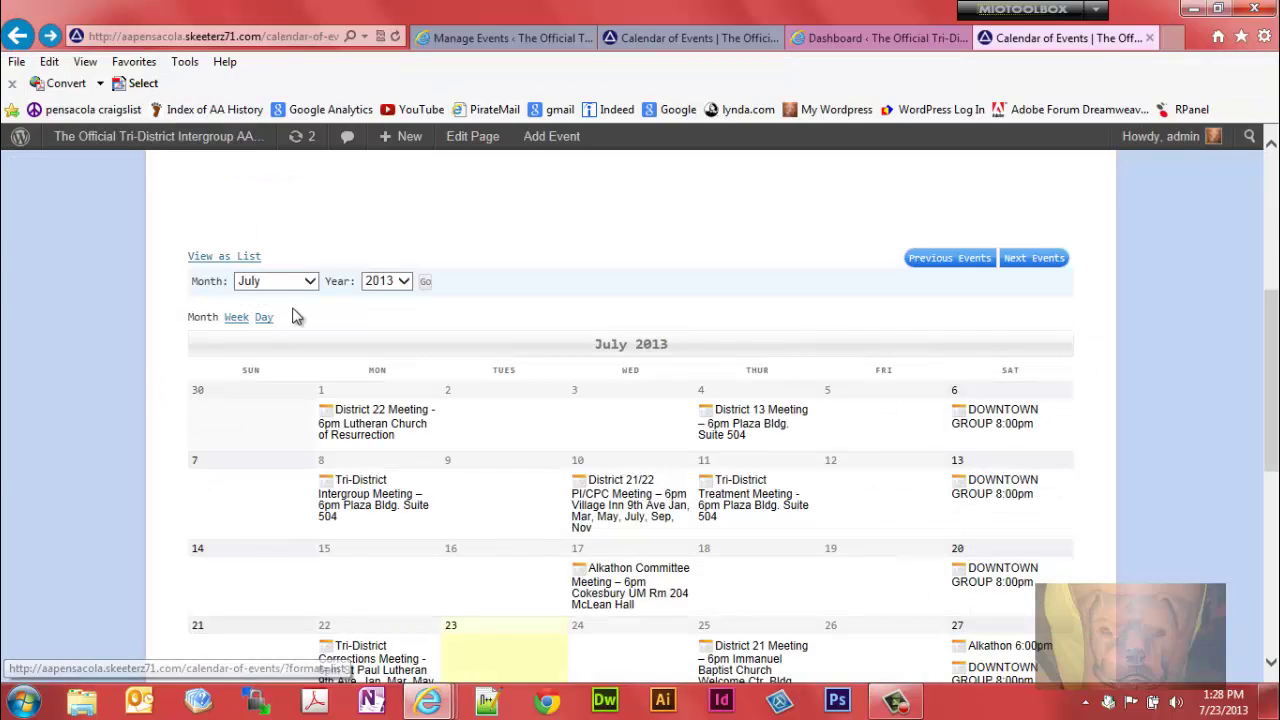
Open the edit form for all occurrences of the July 4 District 13 Meeting in a new browser window.
click(748, 422)
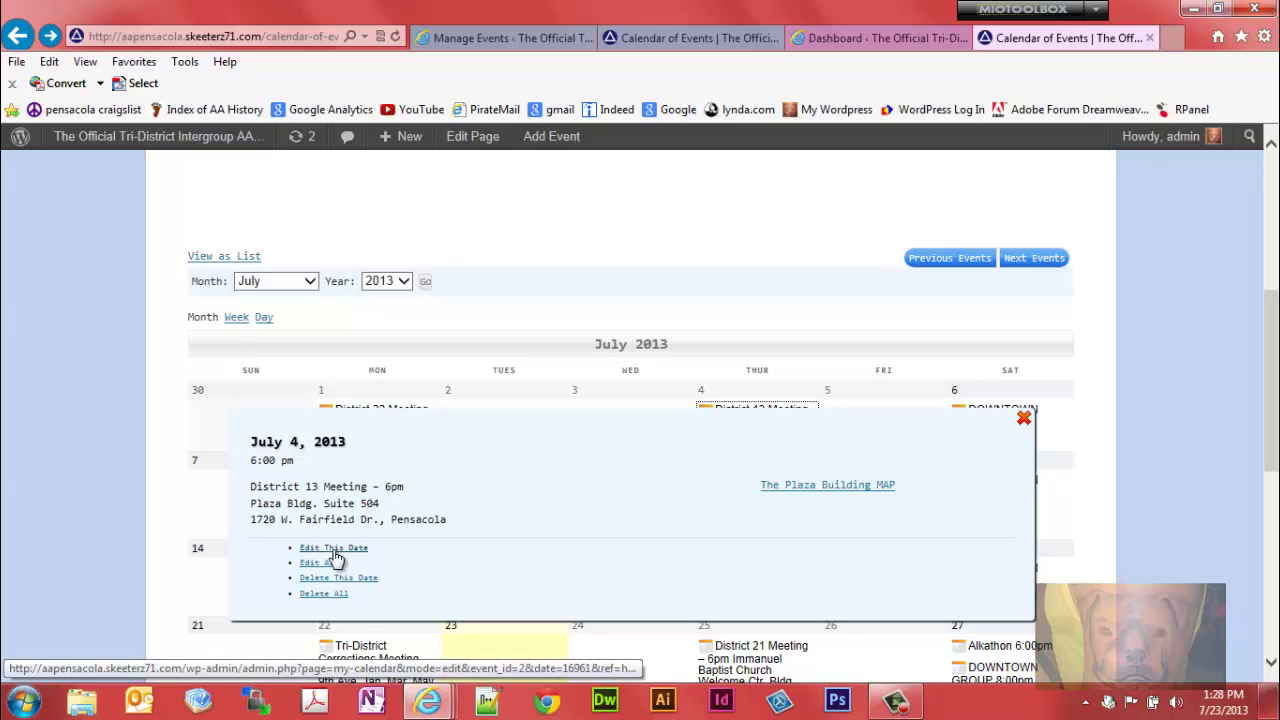
right_click(326, 566)
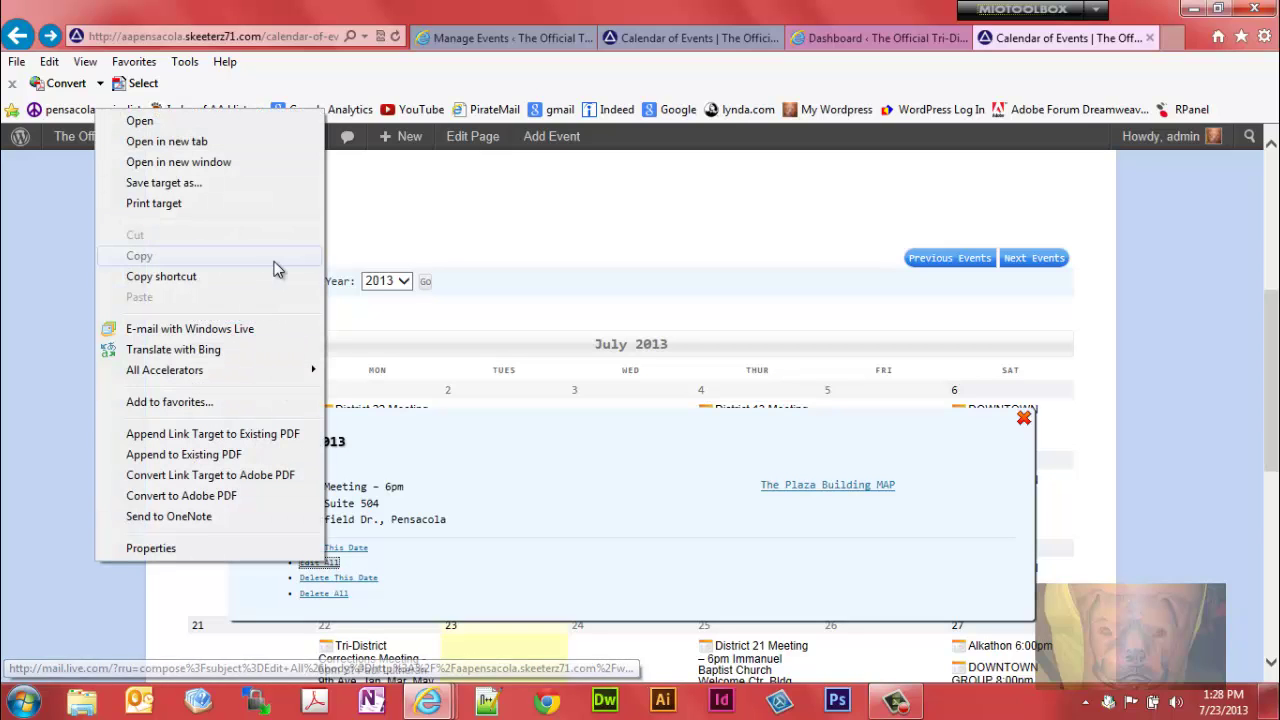
click(253, 163)
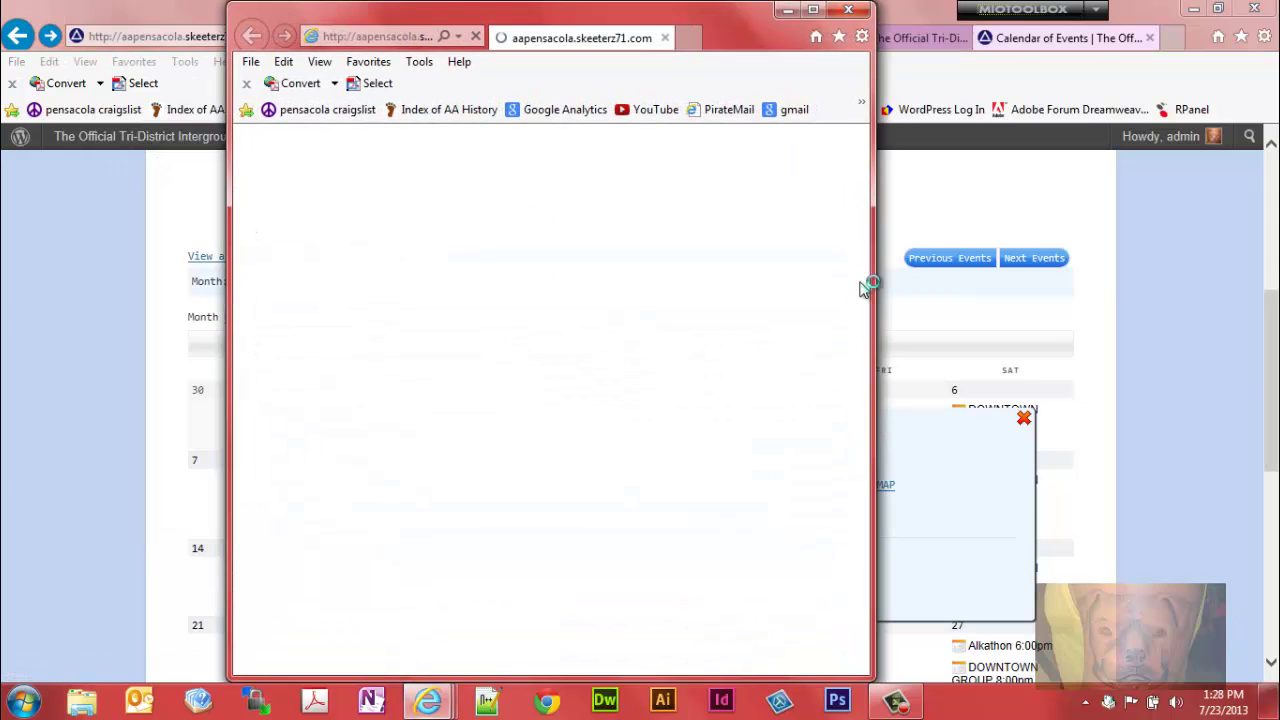
drag(862, 218, 818, 212)
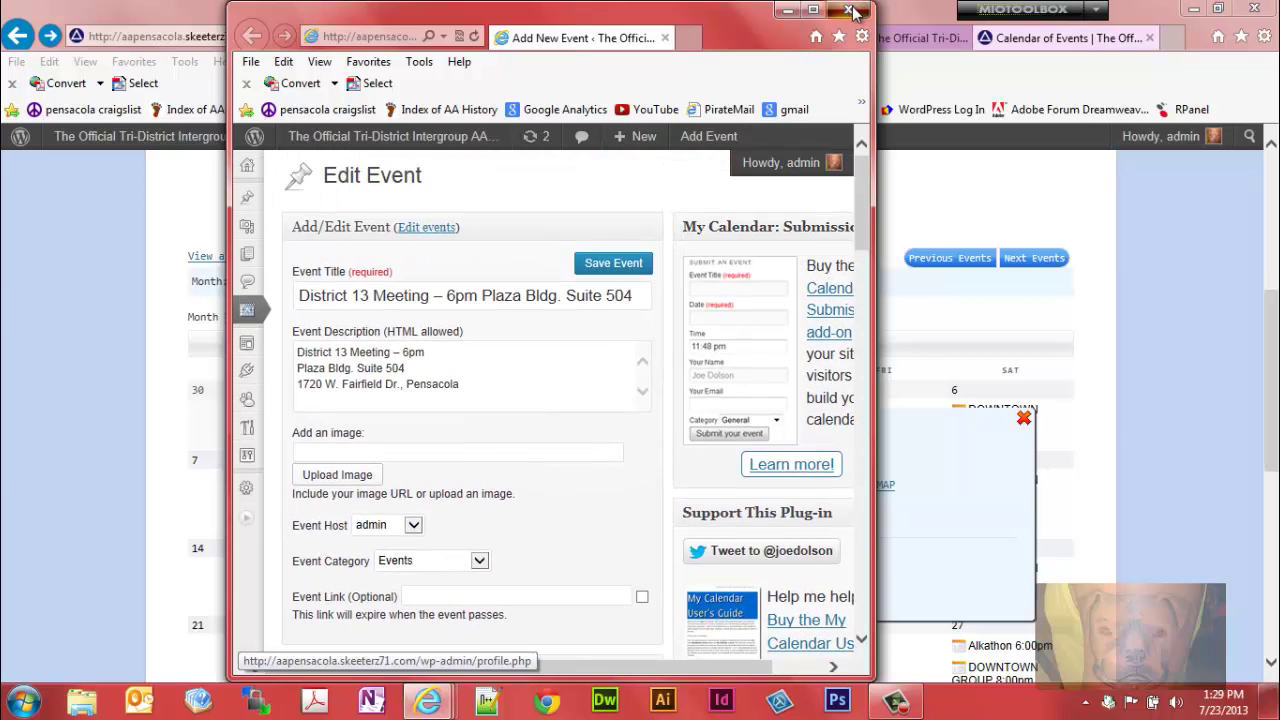
Review the description, the event category options and the date section in the District 13 Meeting edit form.
drag(862, 192, 860, 216)
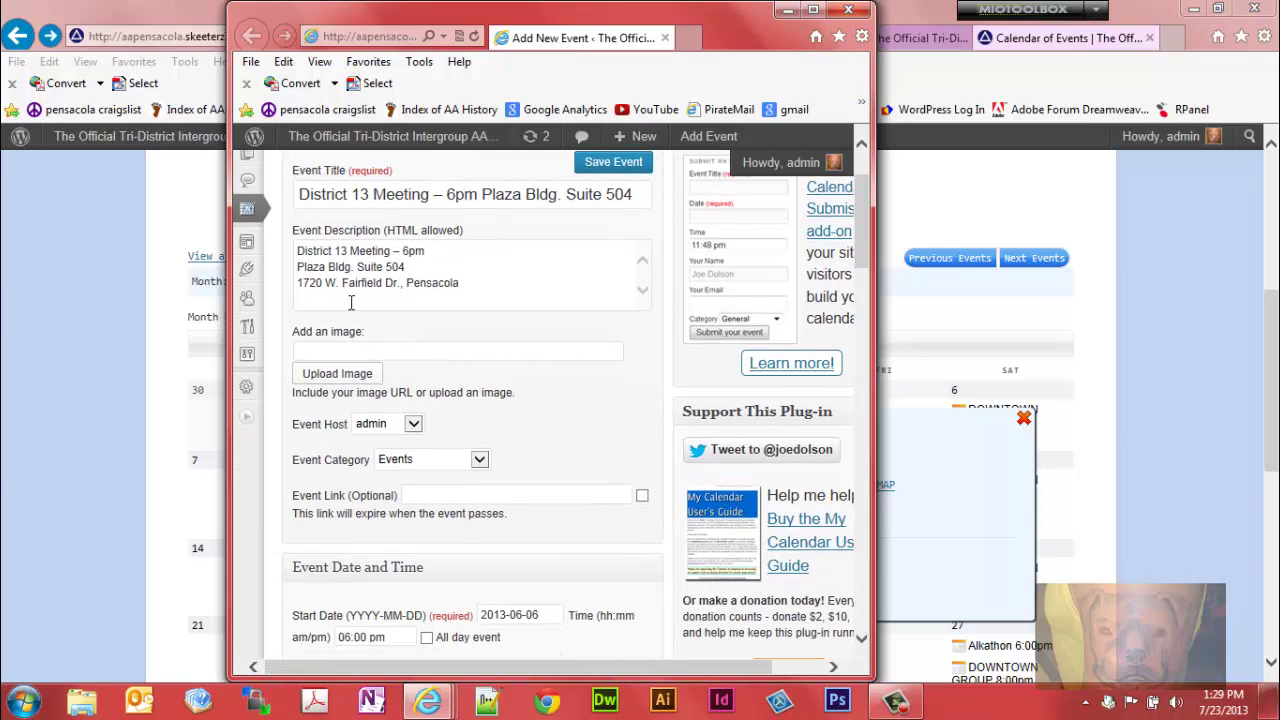
click(457, 284)
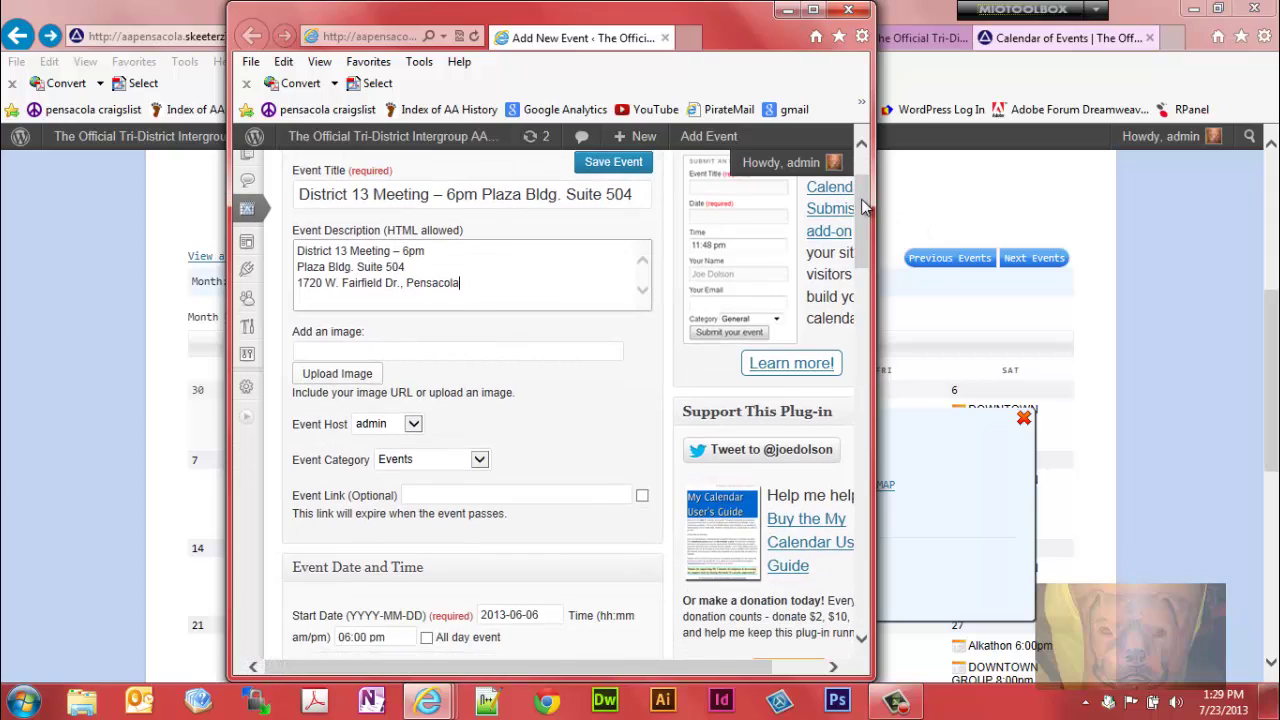
click(480, 461)
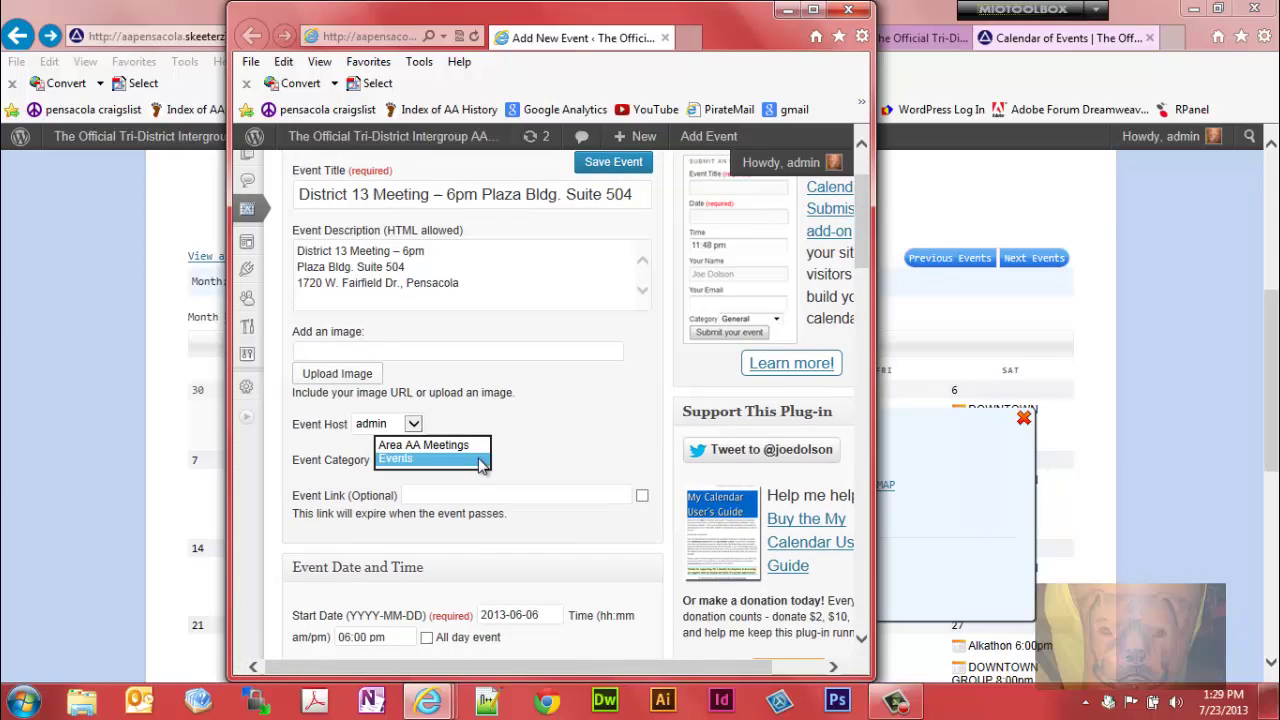
click(550, 434)
scroll(864, 262, down, 5)
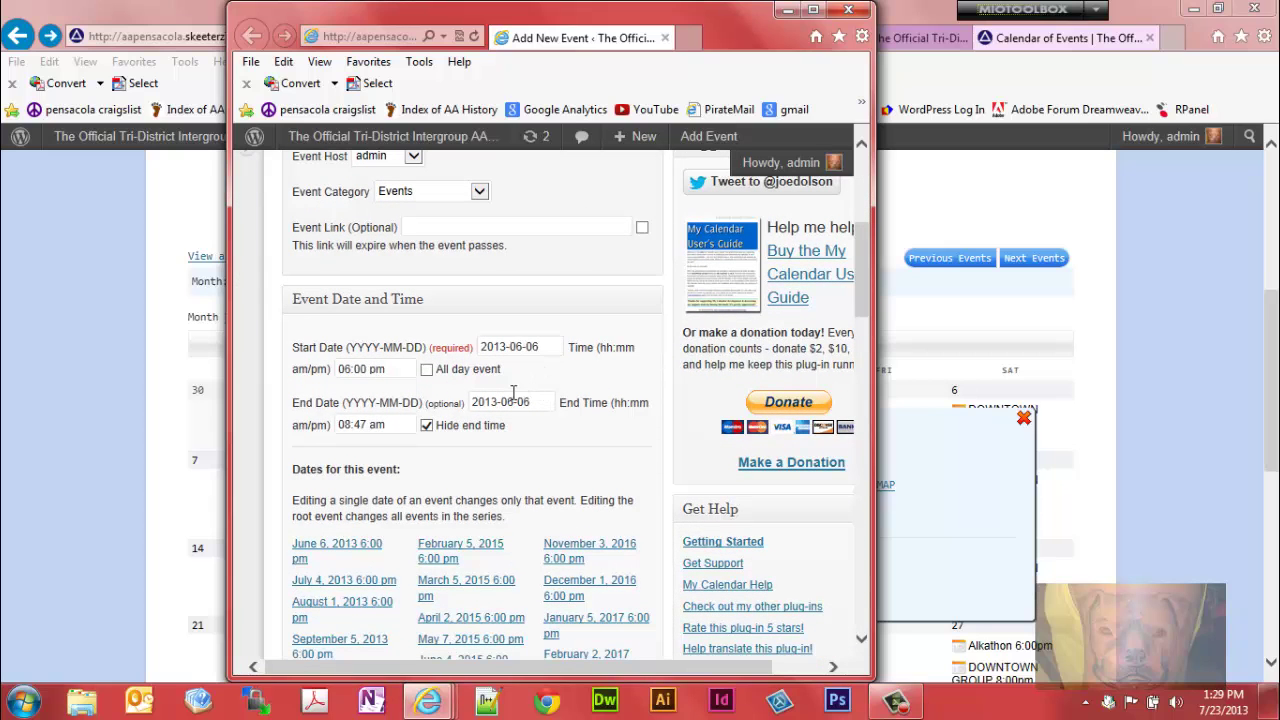
View the preset location choices in the District 13 Meeting's Event Location section without changing them, and close the edit window.
drag(862, 268, 896, 504)
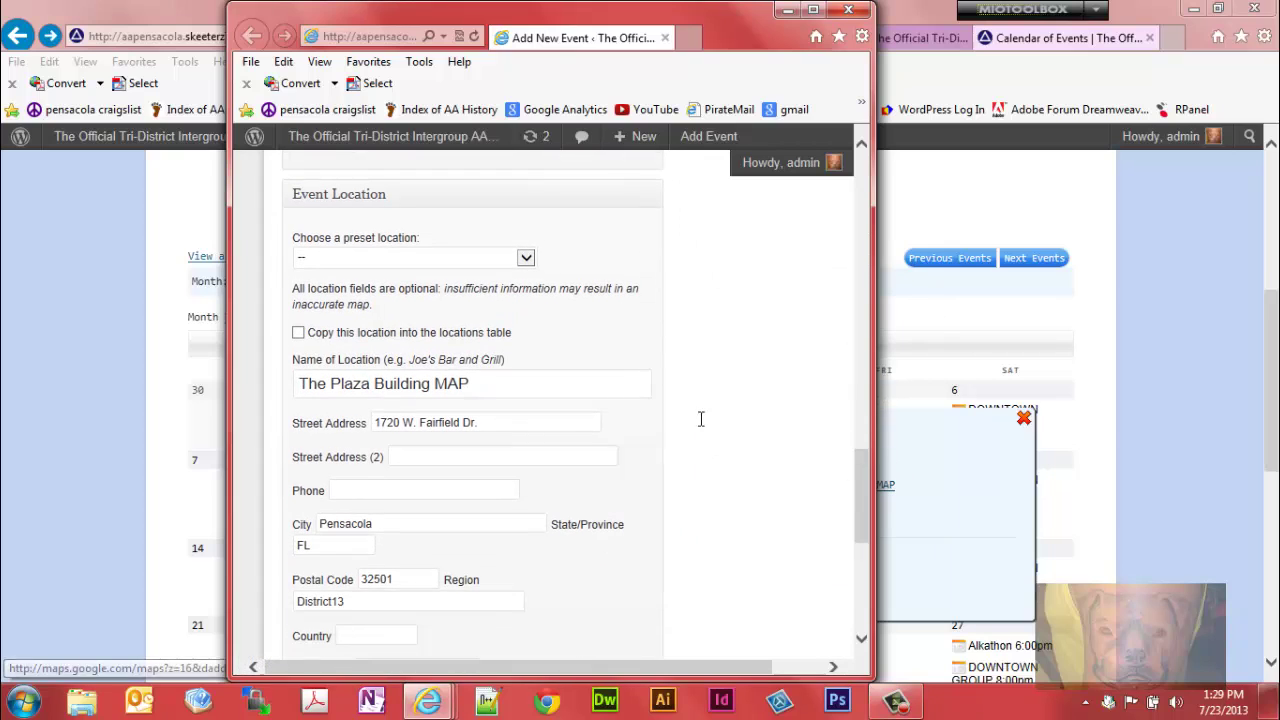
click(527, 257)
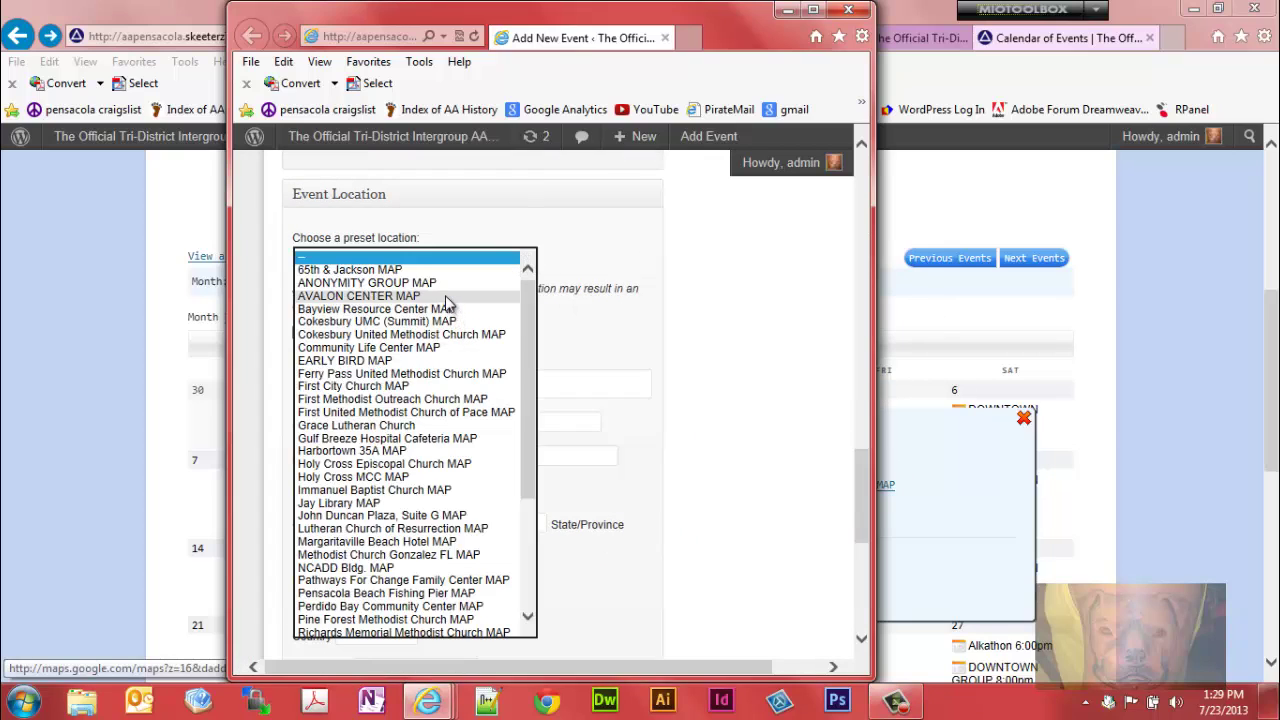
click(746, 317)
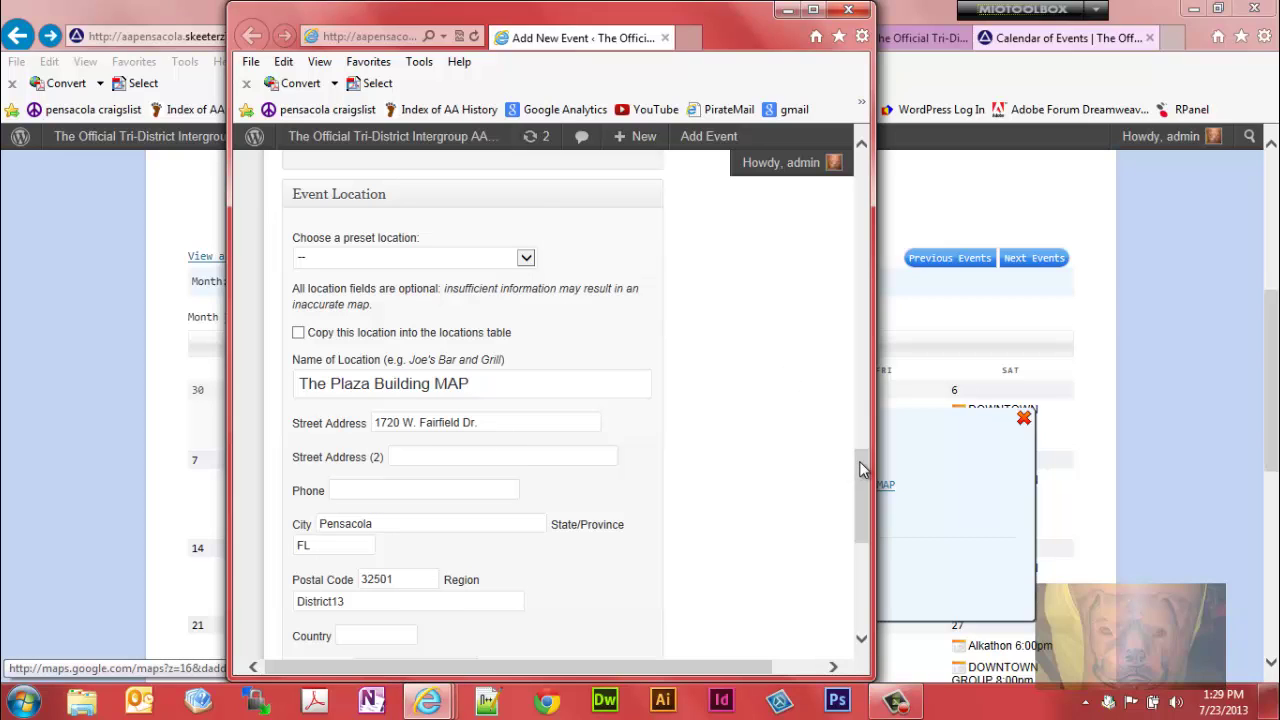
drag(863, 470, 862, 465)
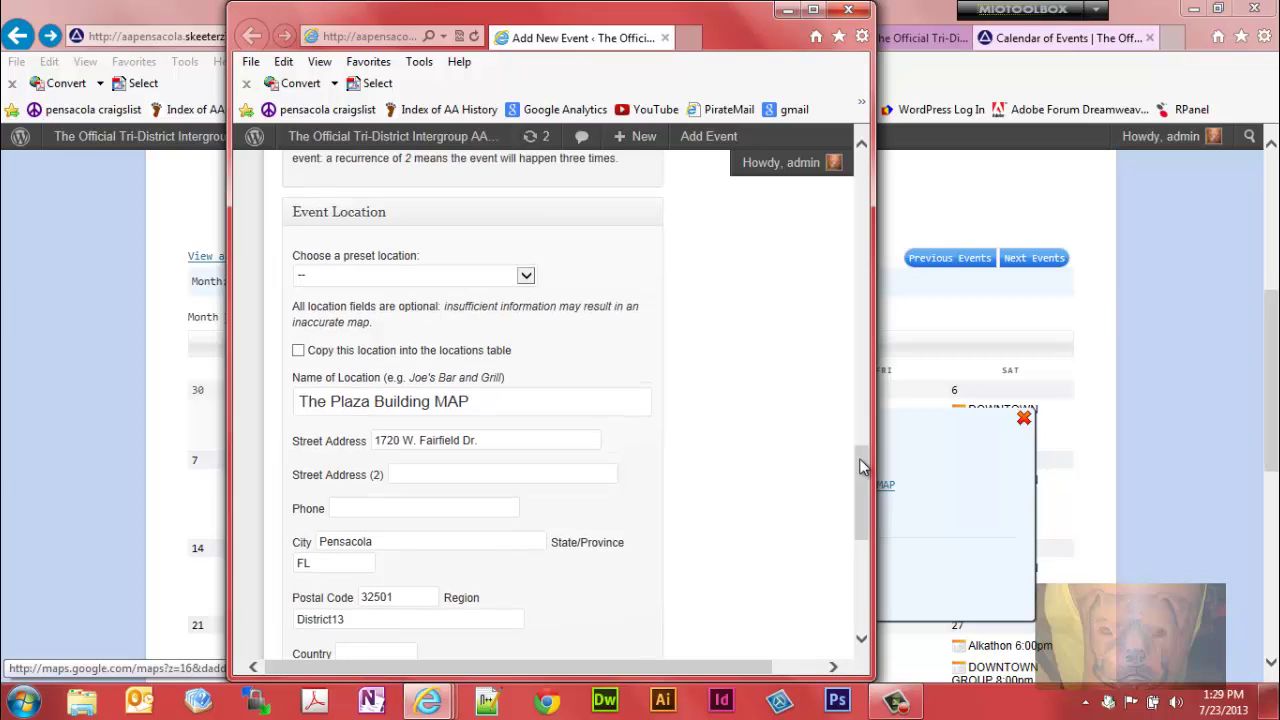
click(845, 11)
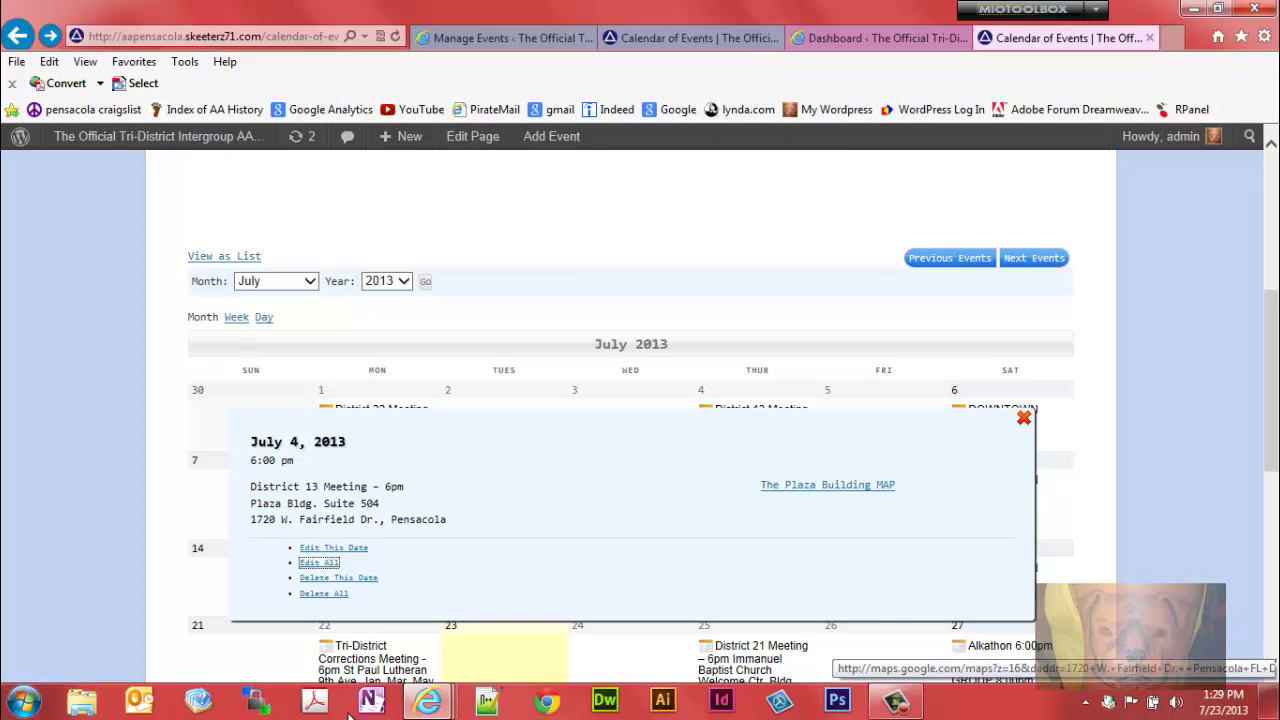
Dismiss the July 4 event details and open the Meeting Schedules page, advancing it to the next day's meetings.
click(1025, 421)
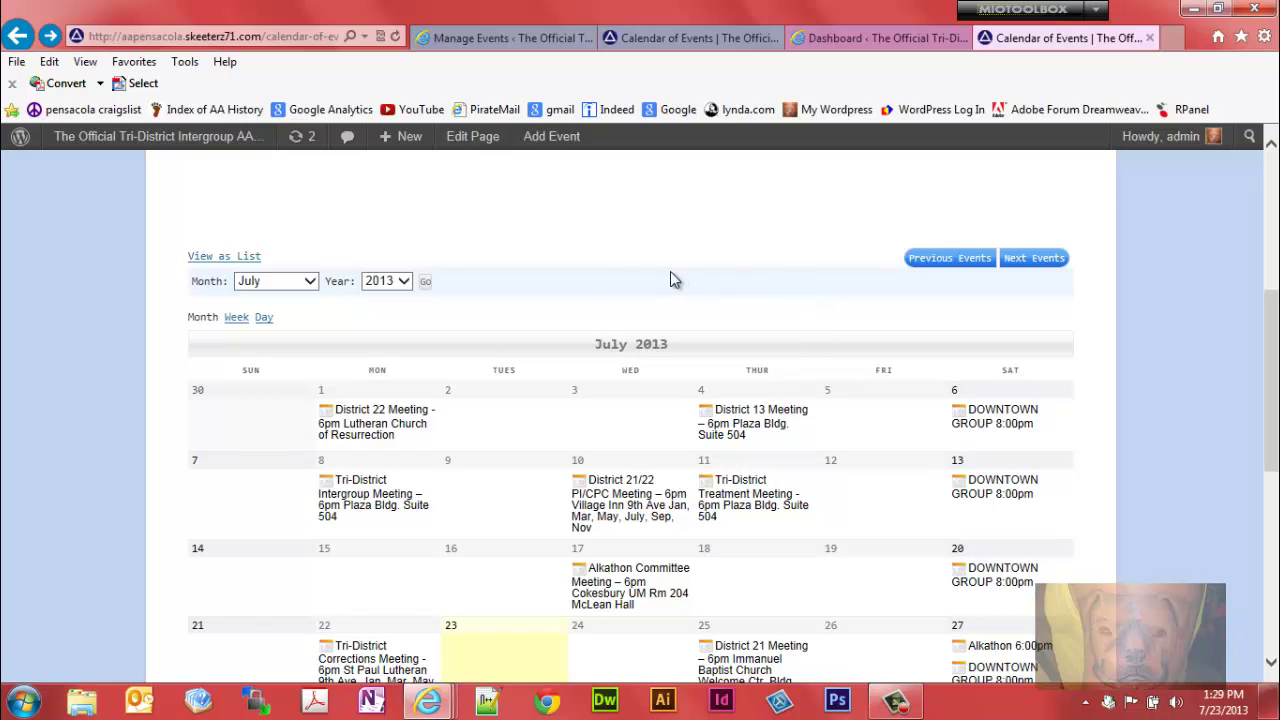
scroll(1274, 343, up, 3)
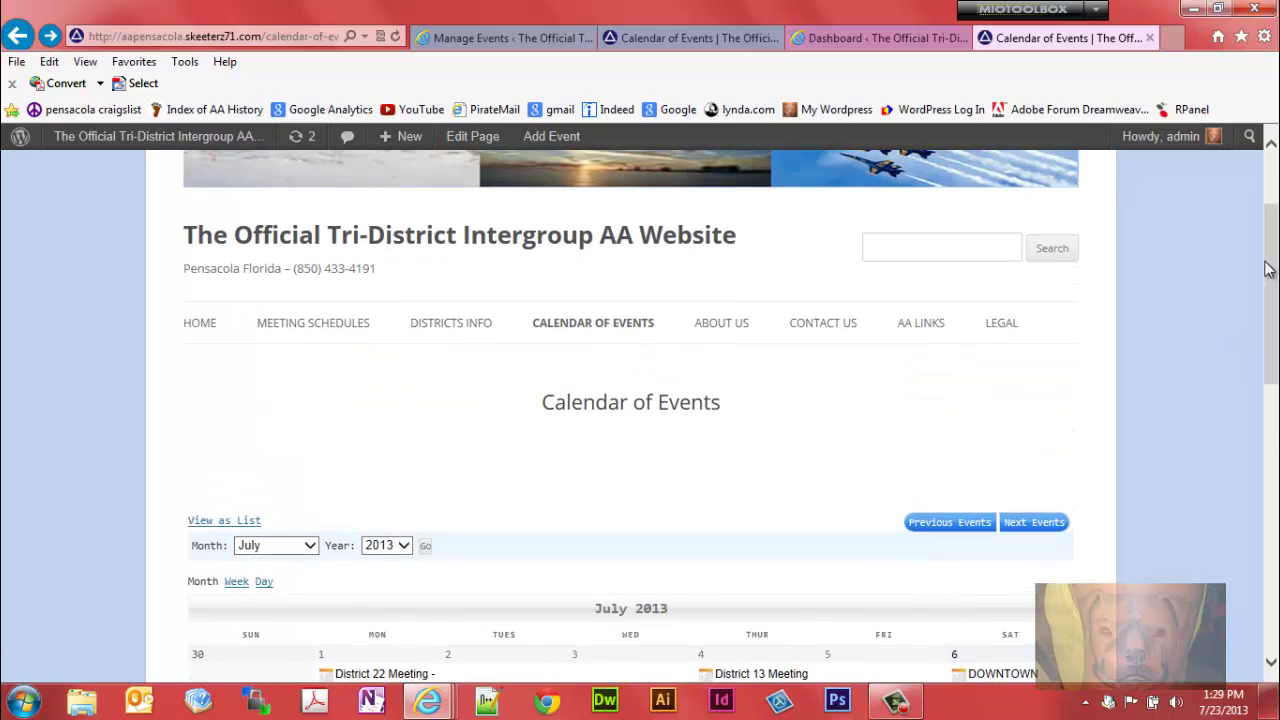
click(337, 323)
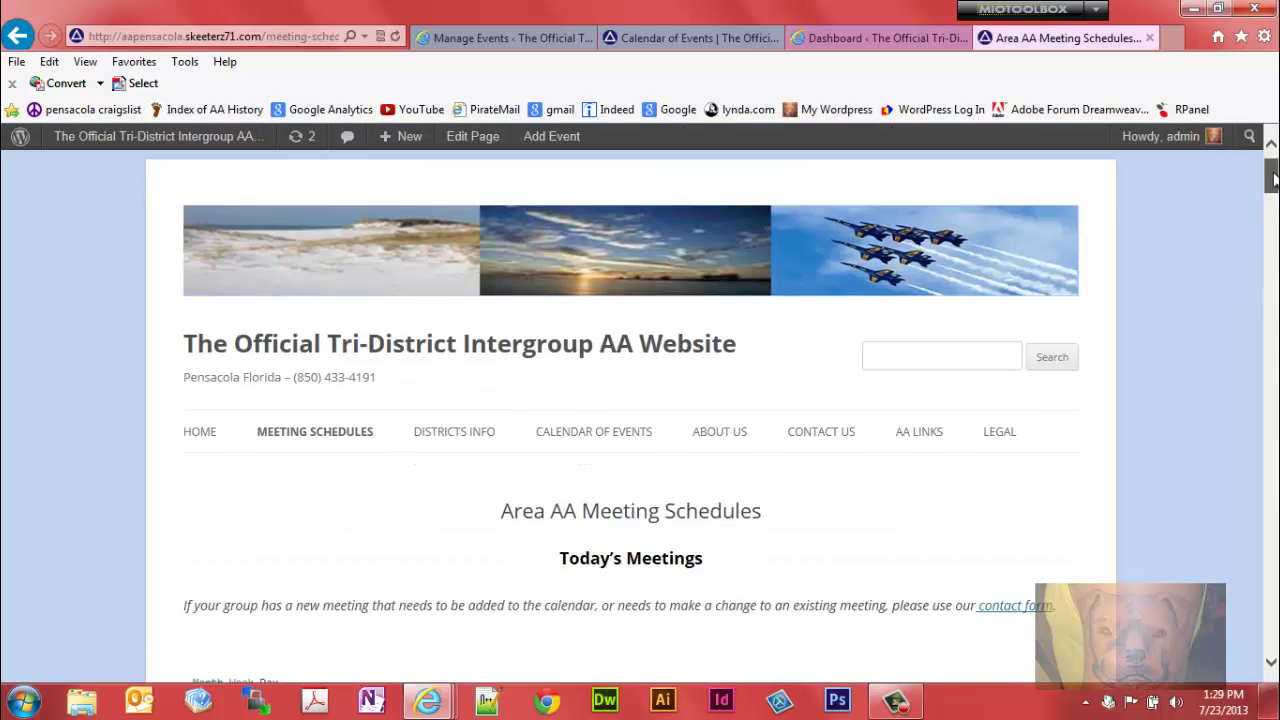
drag(1272, 188, 1275, 205)
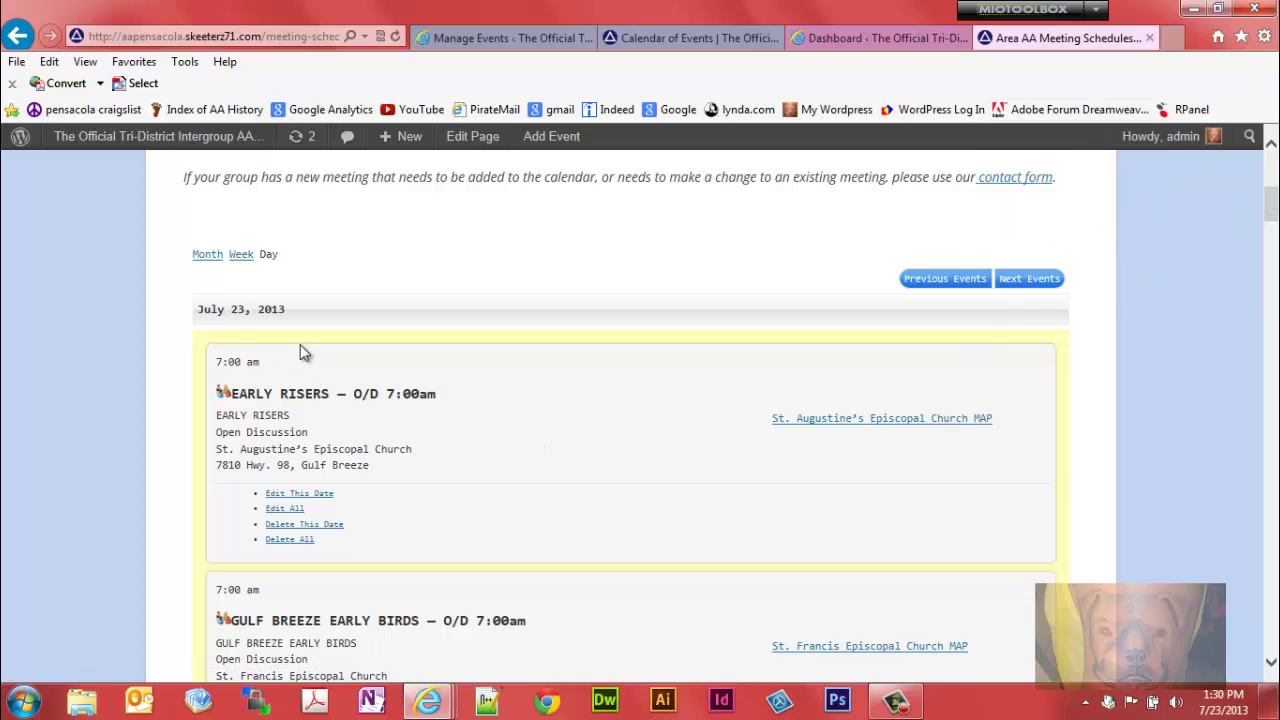
click(1037, 282)
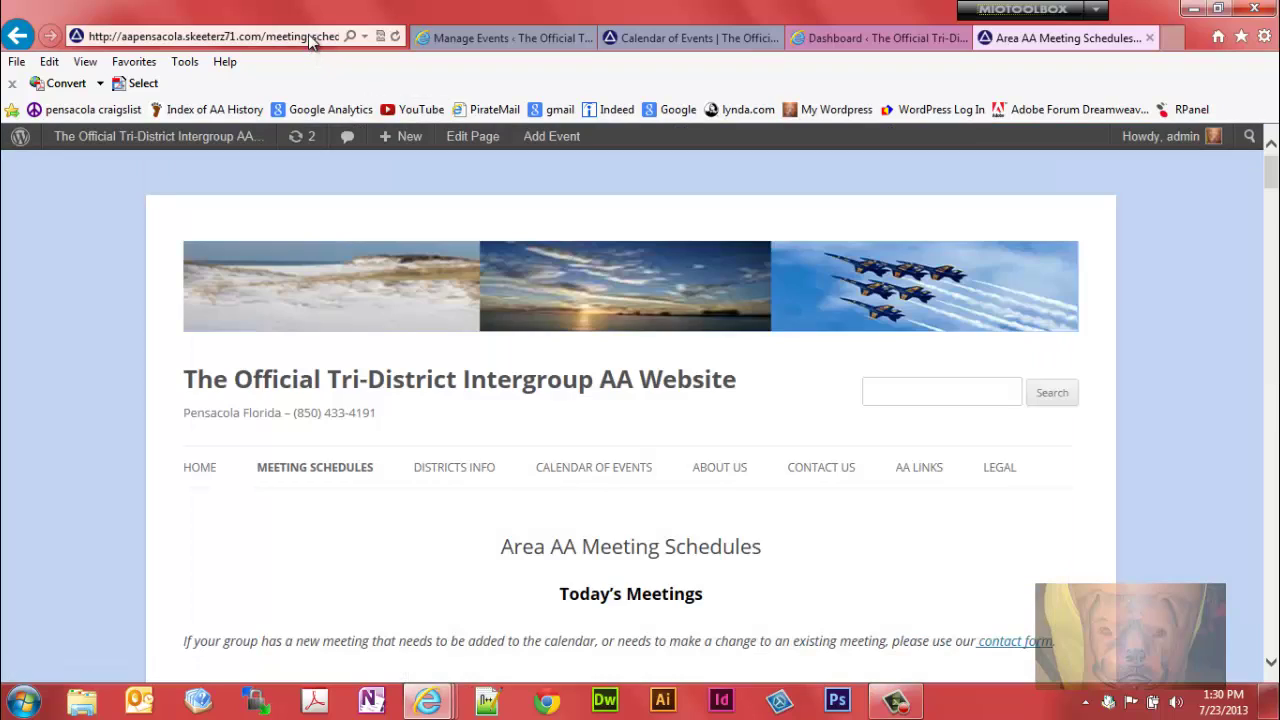
Load the July 25, 2013 meeting schedule by changing the day value in the page address to 25.
click(310, 36)
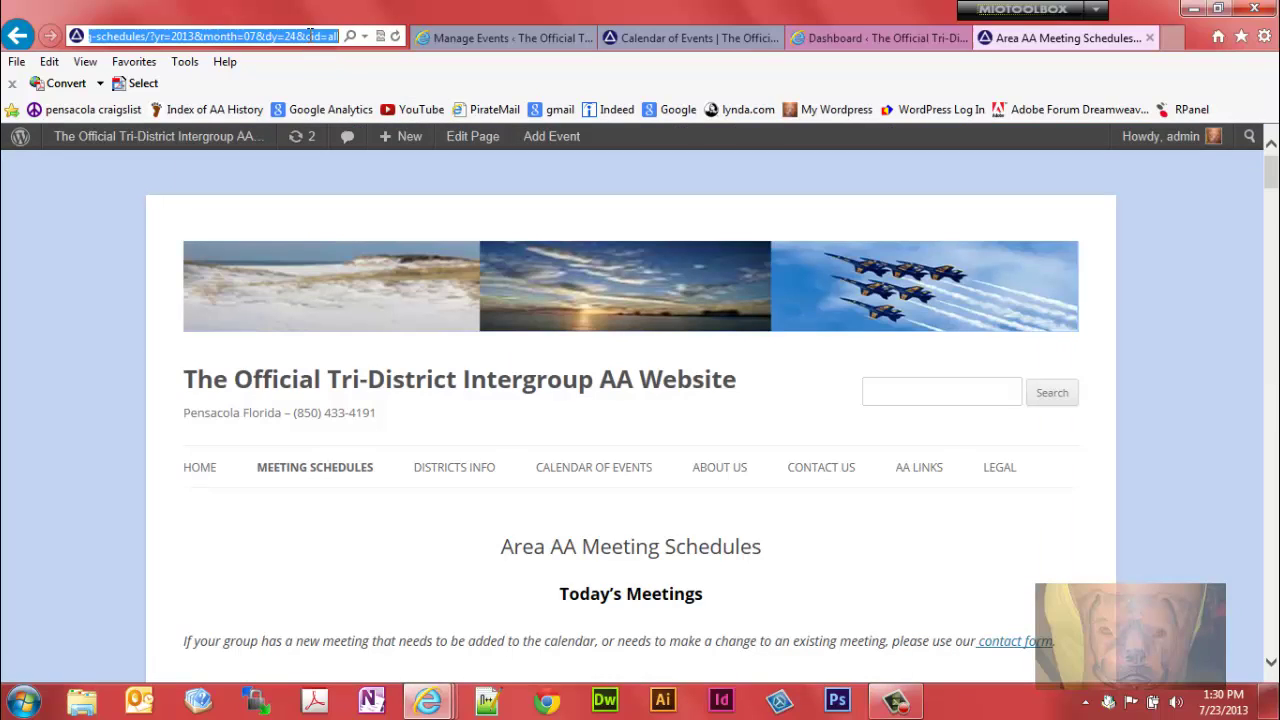
click(189, 36)
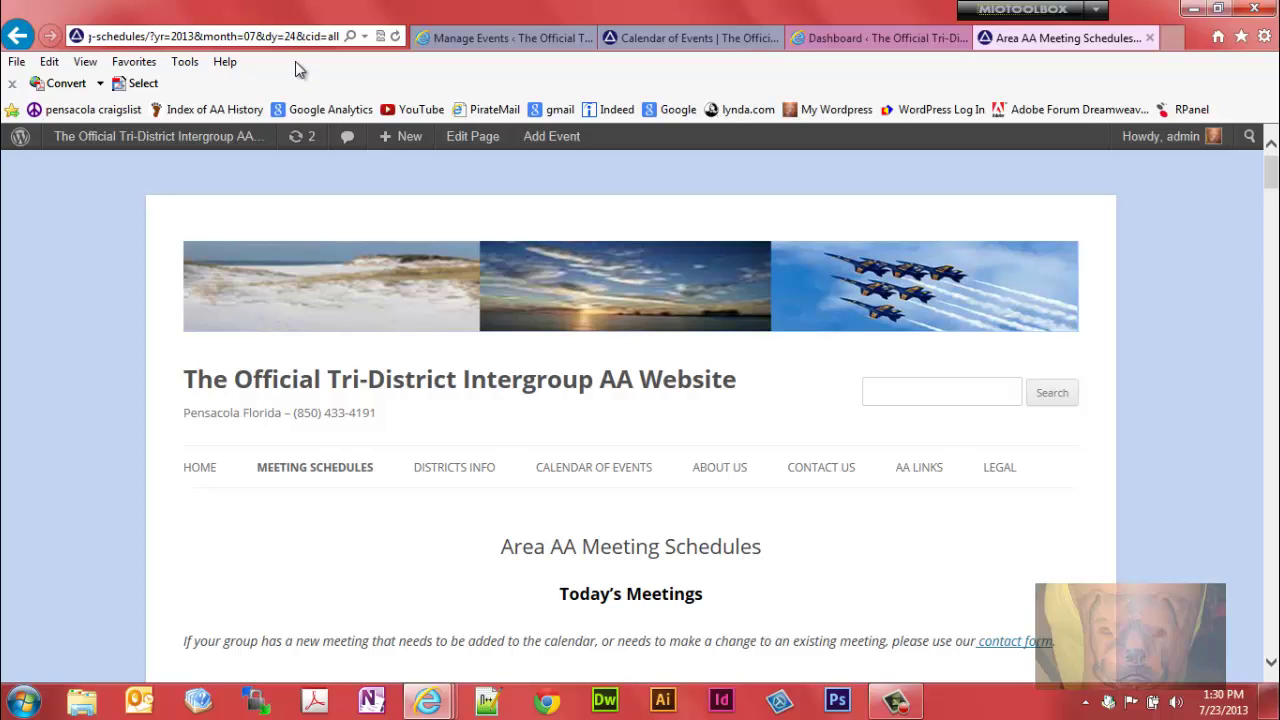
key(BackSpace)
text(5)
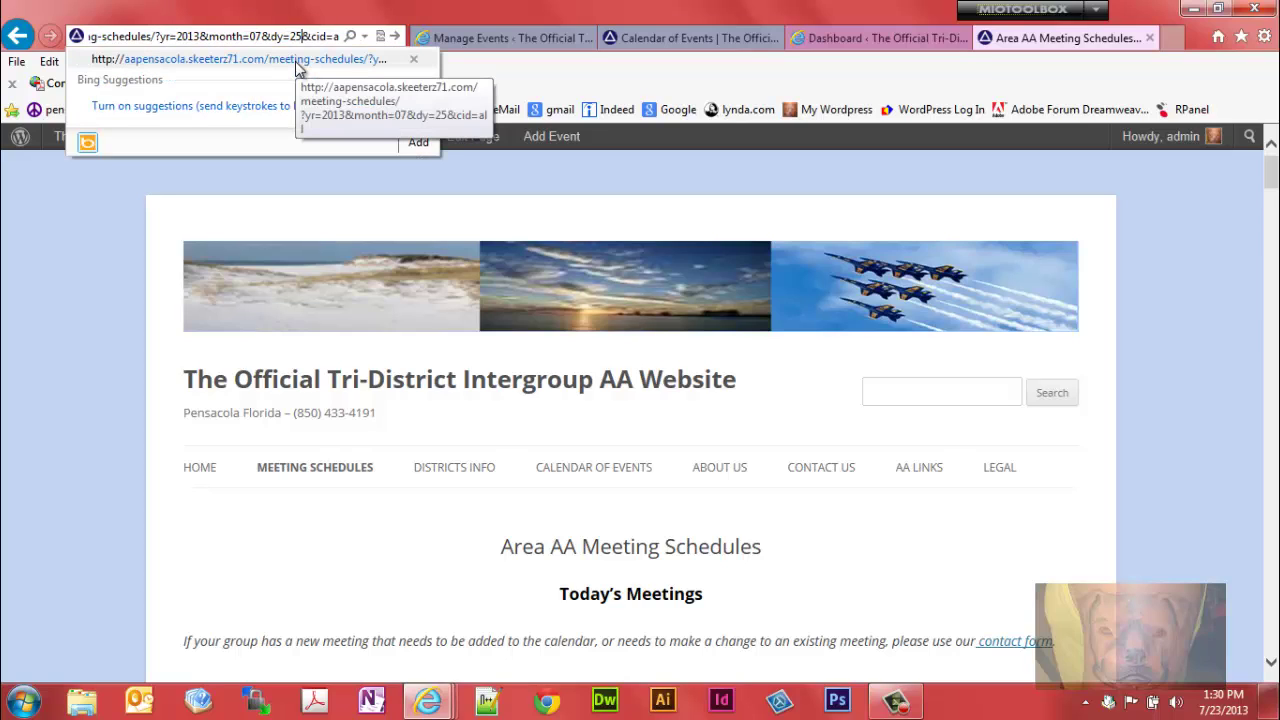
key(Return)
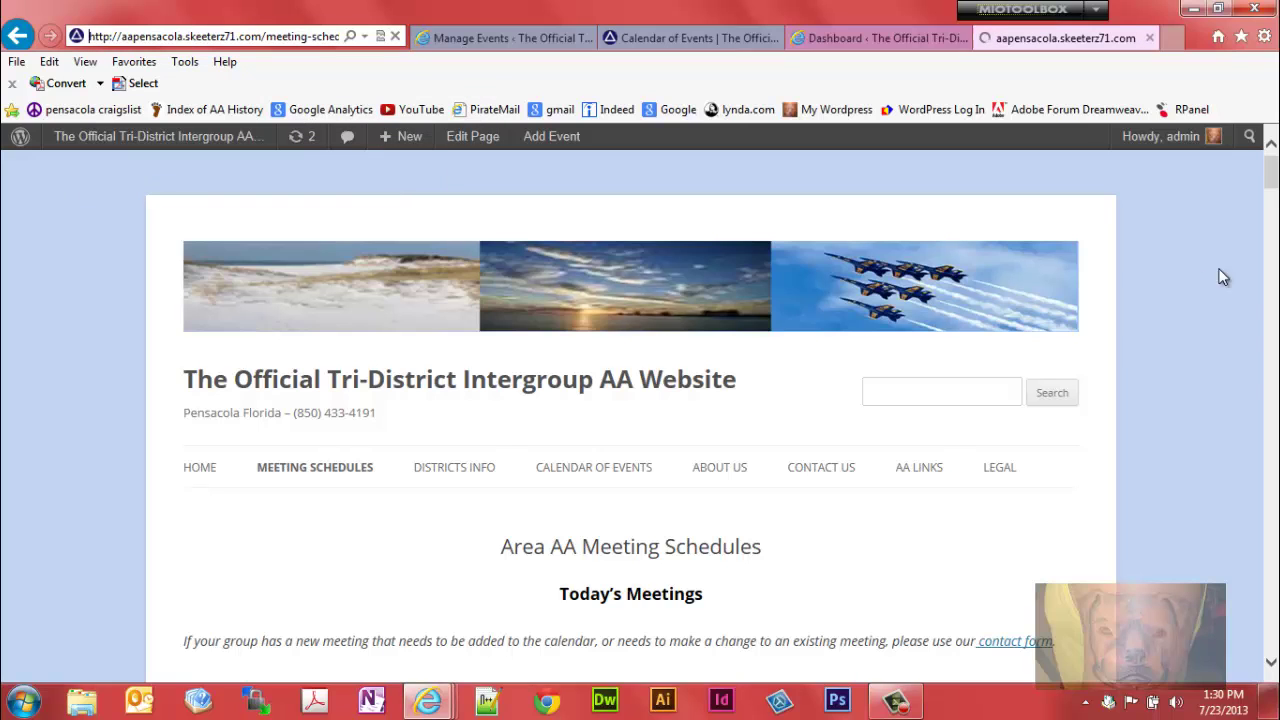
drag(1271, 185, 1272, 210)
scroll(1272, 210, up, 4)
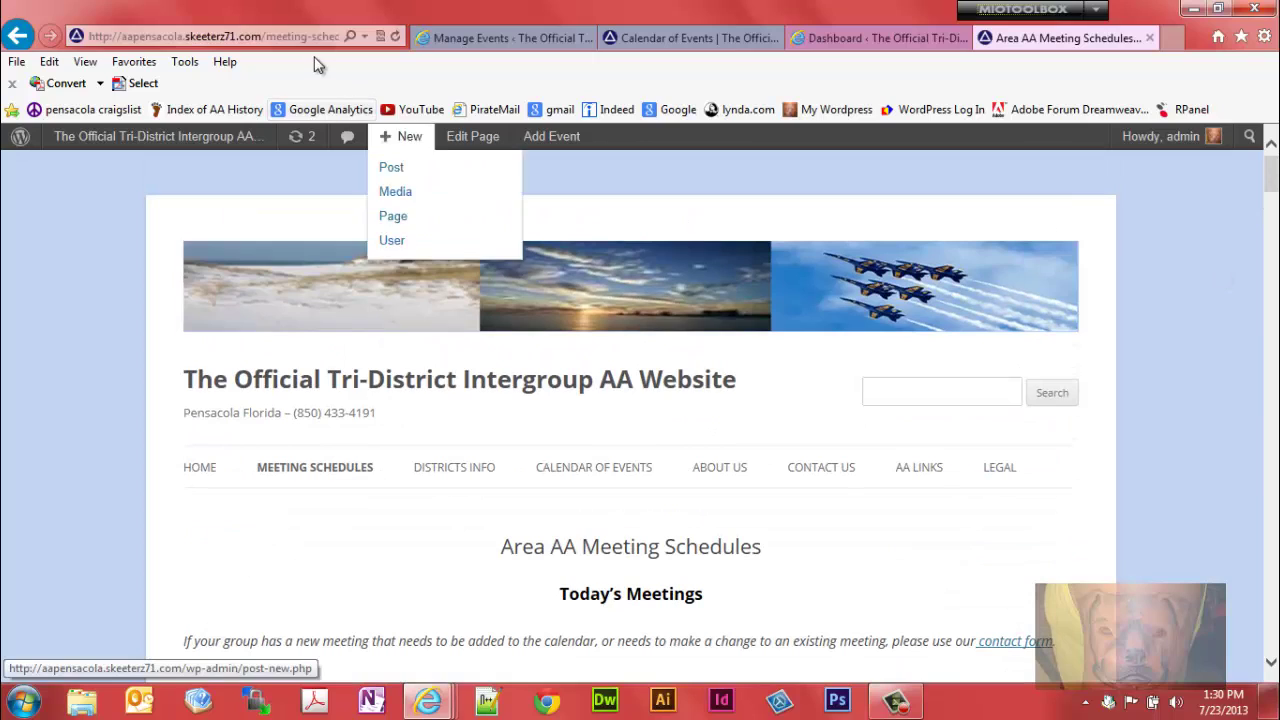
Load the September 23, 2013 meeting schedule by setting month to 09 and dy to 23 in the page address, and look through its meetings.
click(315, 35)
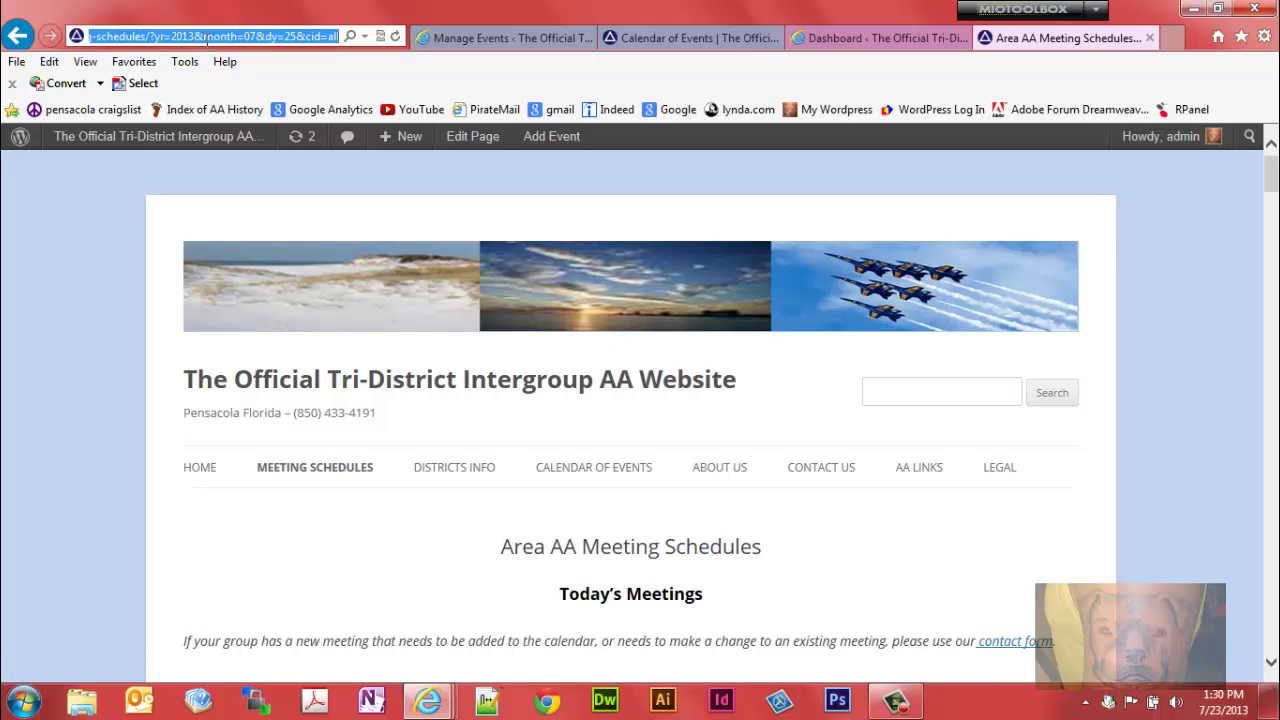
click(257, 35)
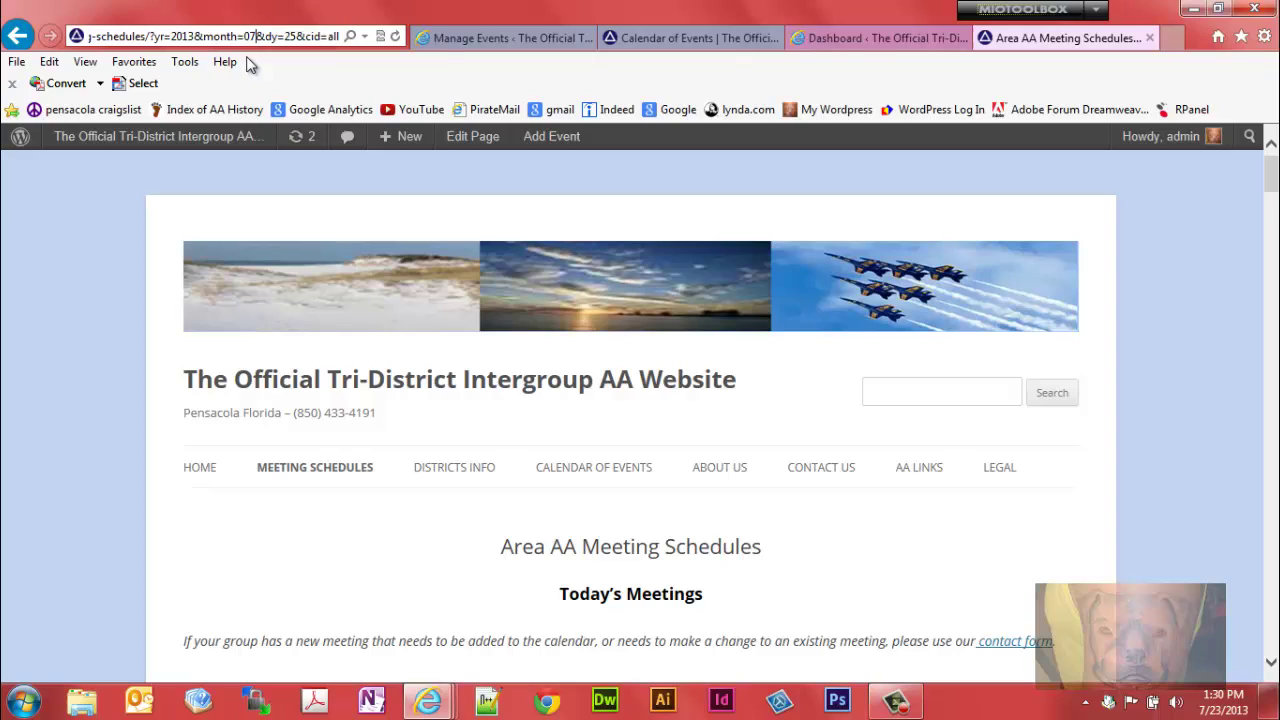
key(BackSpace)
text(9&dy=)
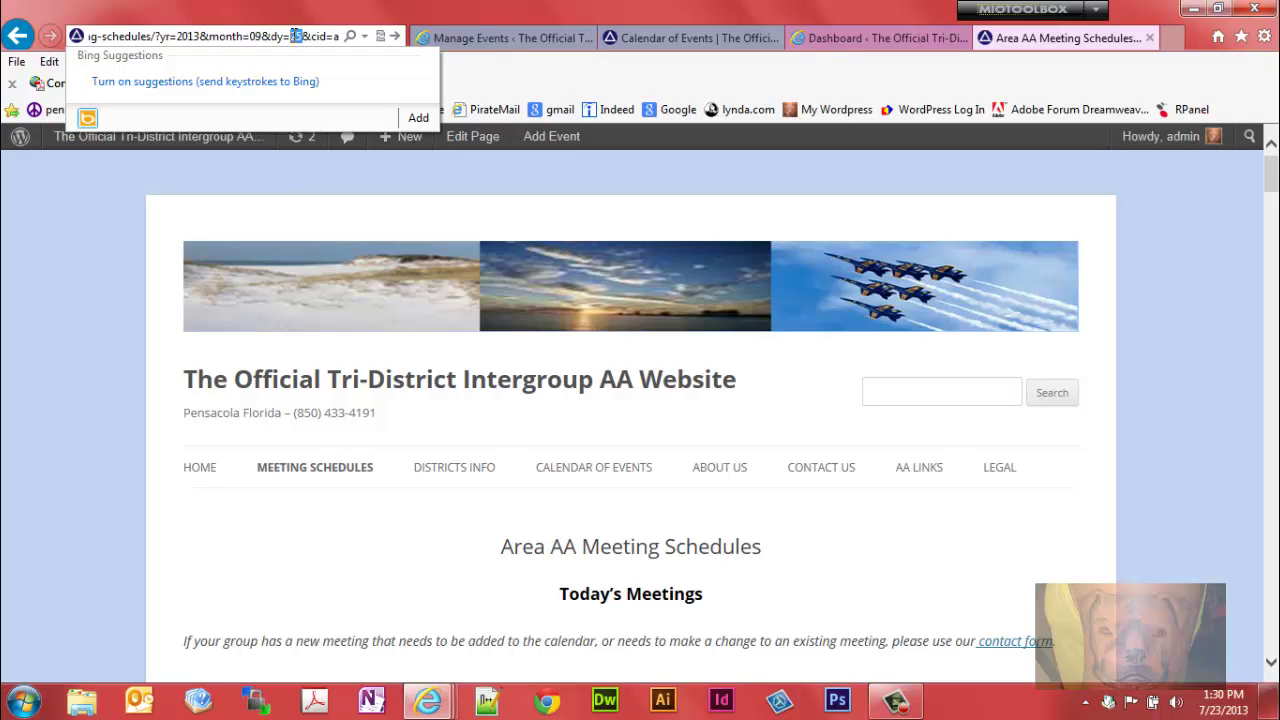
text(23)
key(Return)
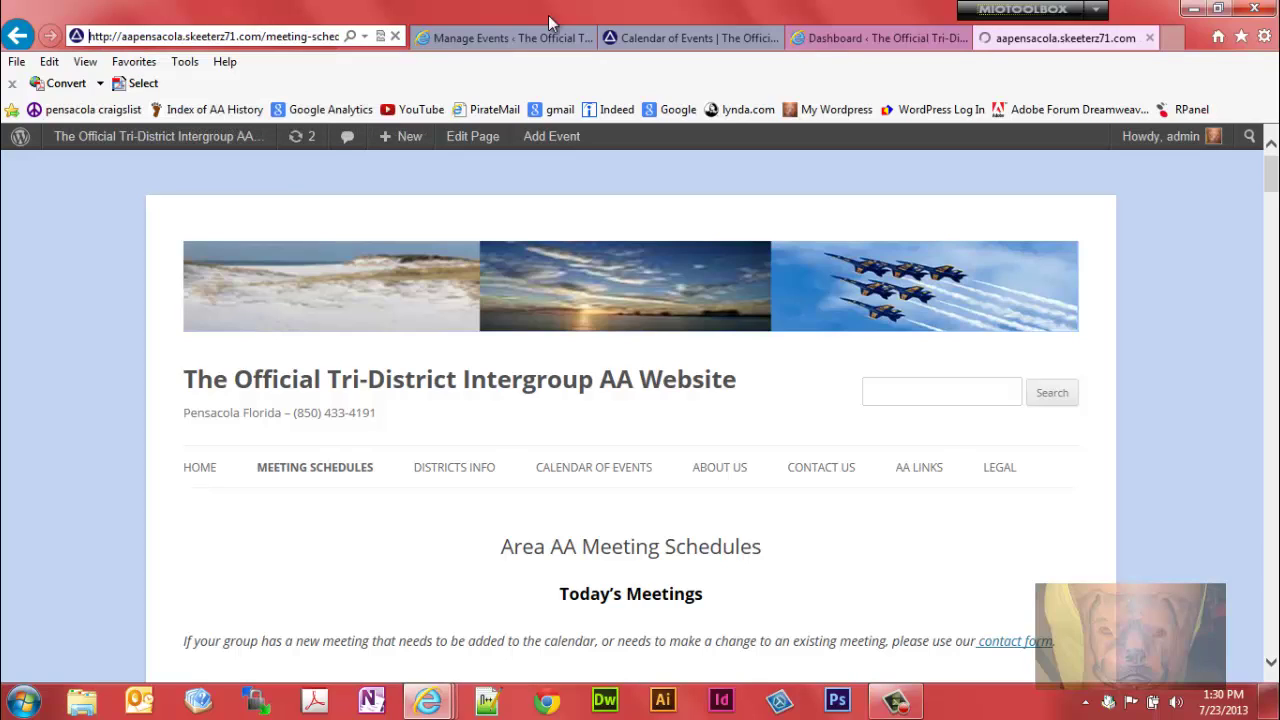
scroll(1272, 200, down, 3)
drag(1272, 200, 1272, 250)
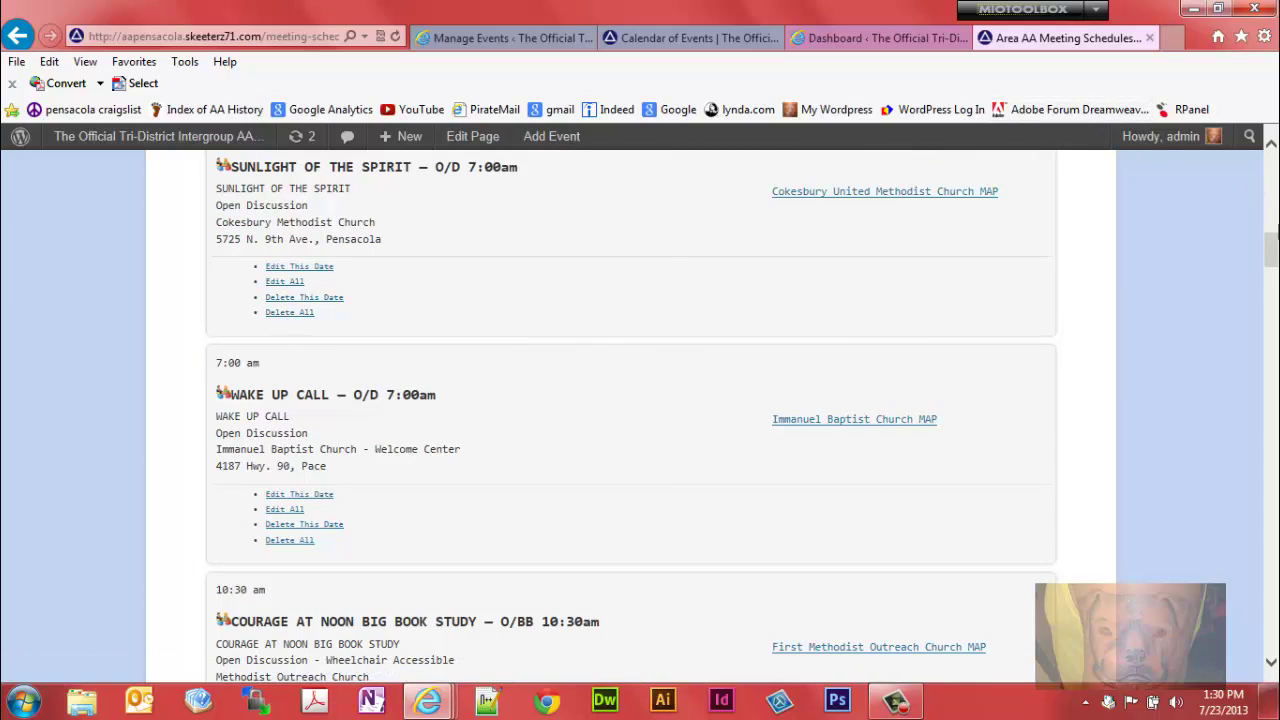
drag(1272, 248, 1274, 191)
scroll(286, 277, down, 4)
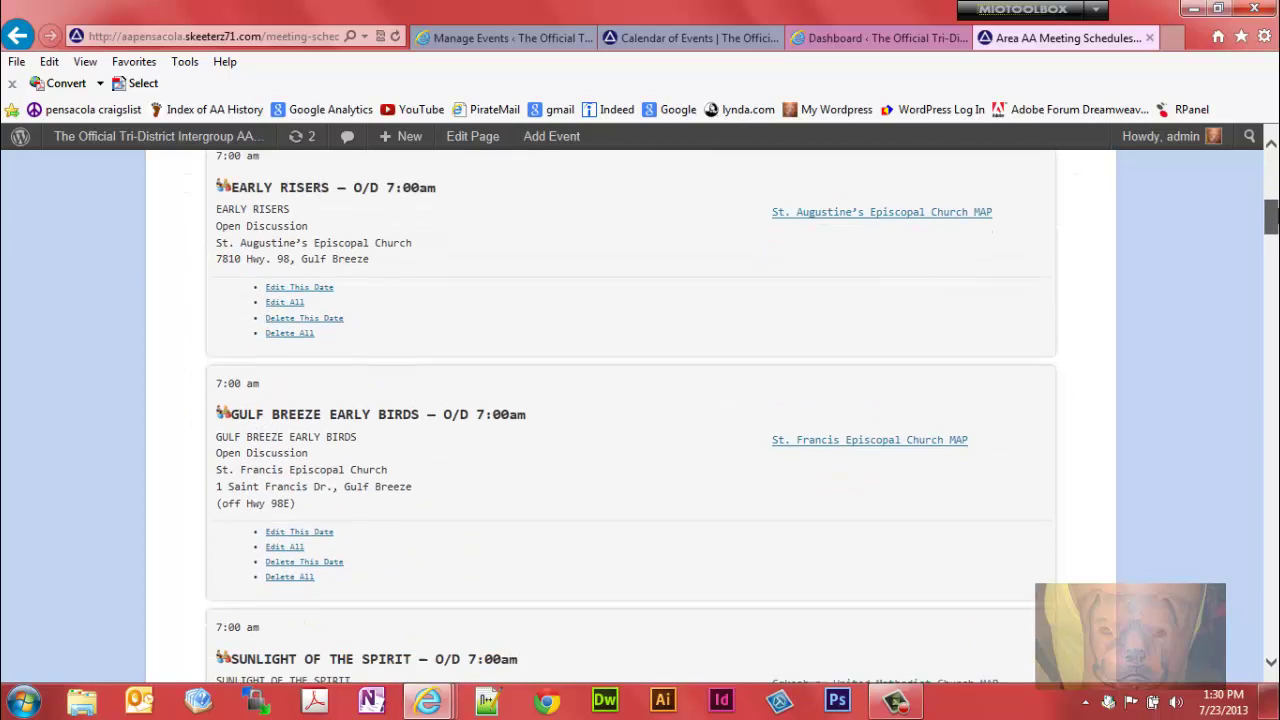